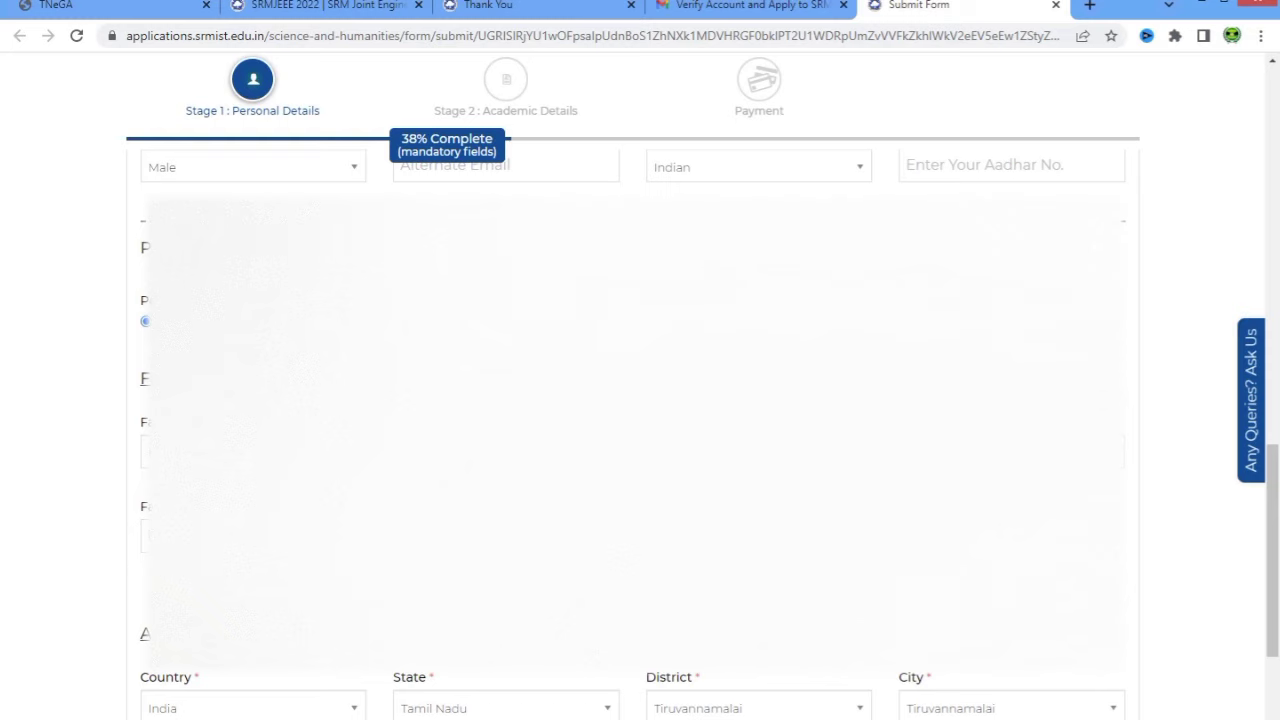
Scroll to the end of the personal details page and continue to Stage 2 Academic Details
scroll(640, 400, "down", 2)
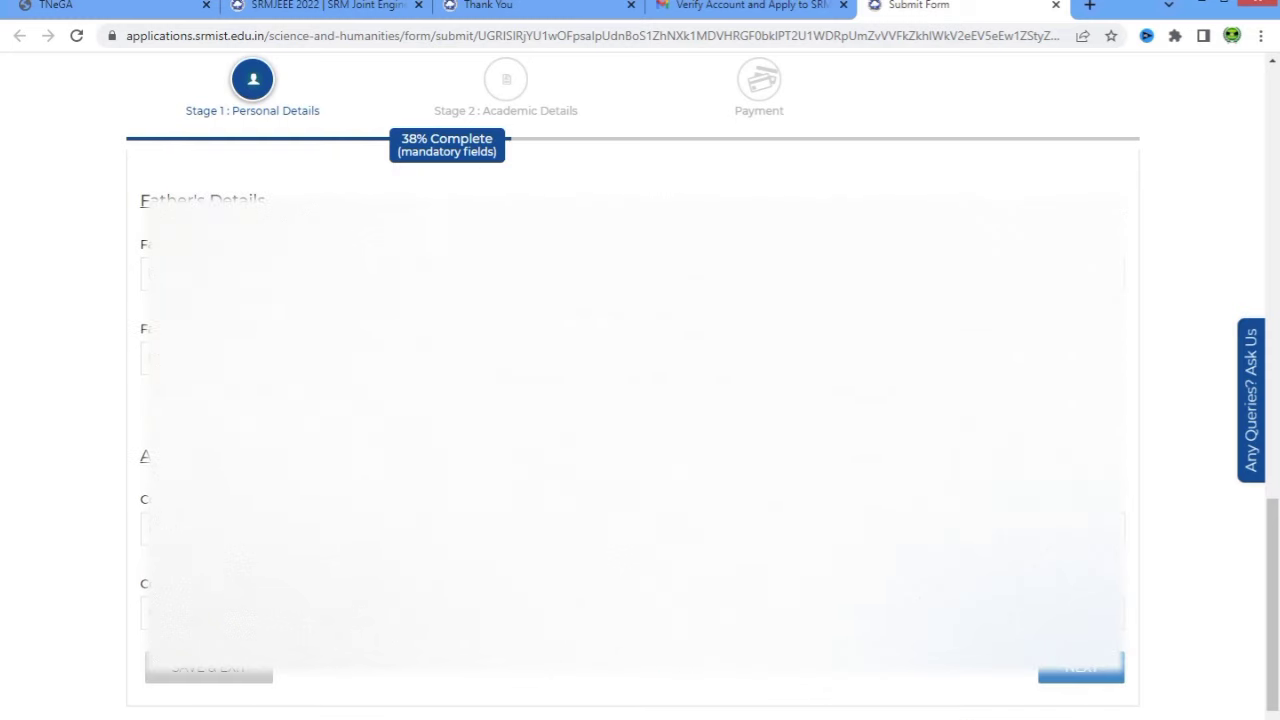
scroll(137, 329, "down", 1)
scroll(137, 359, "down", 1)
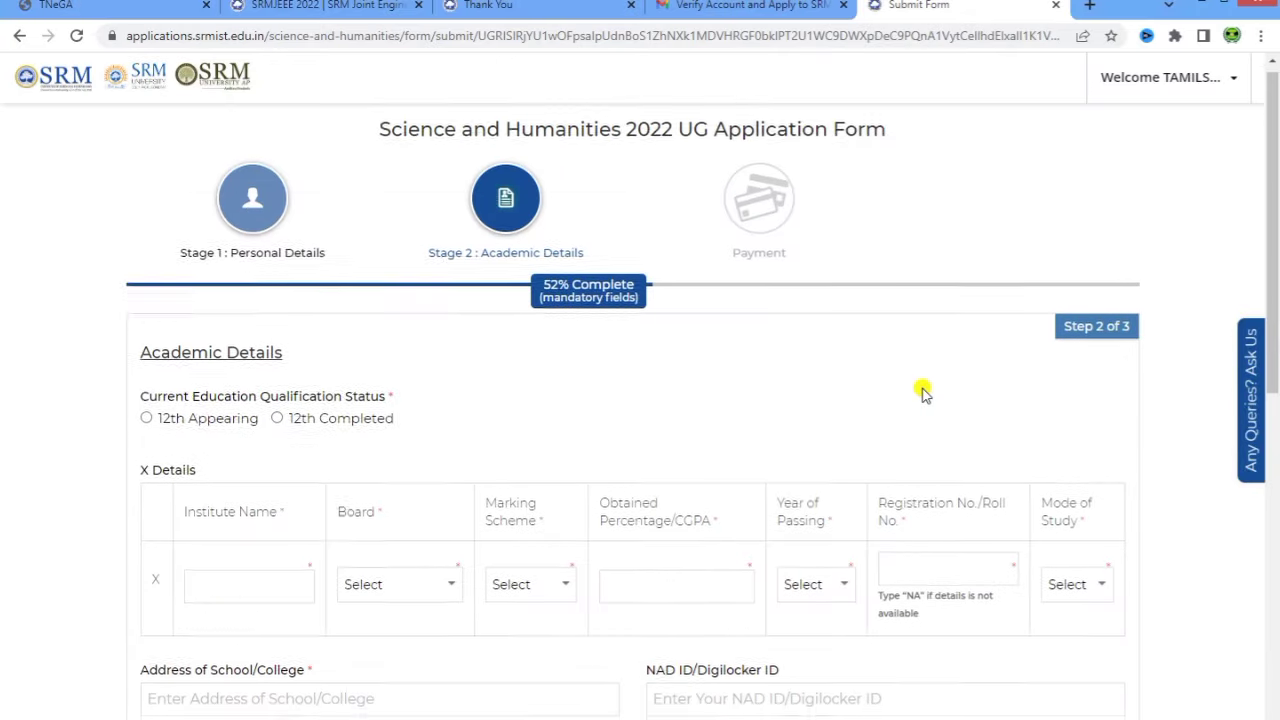
Try 12th Appearing, then 12th Completed, as the qualification status
scroll(905, 391, "down", 3)
scroll(395, 338, "up", 3)
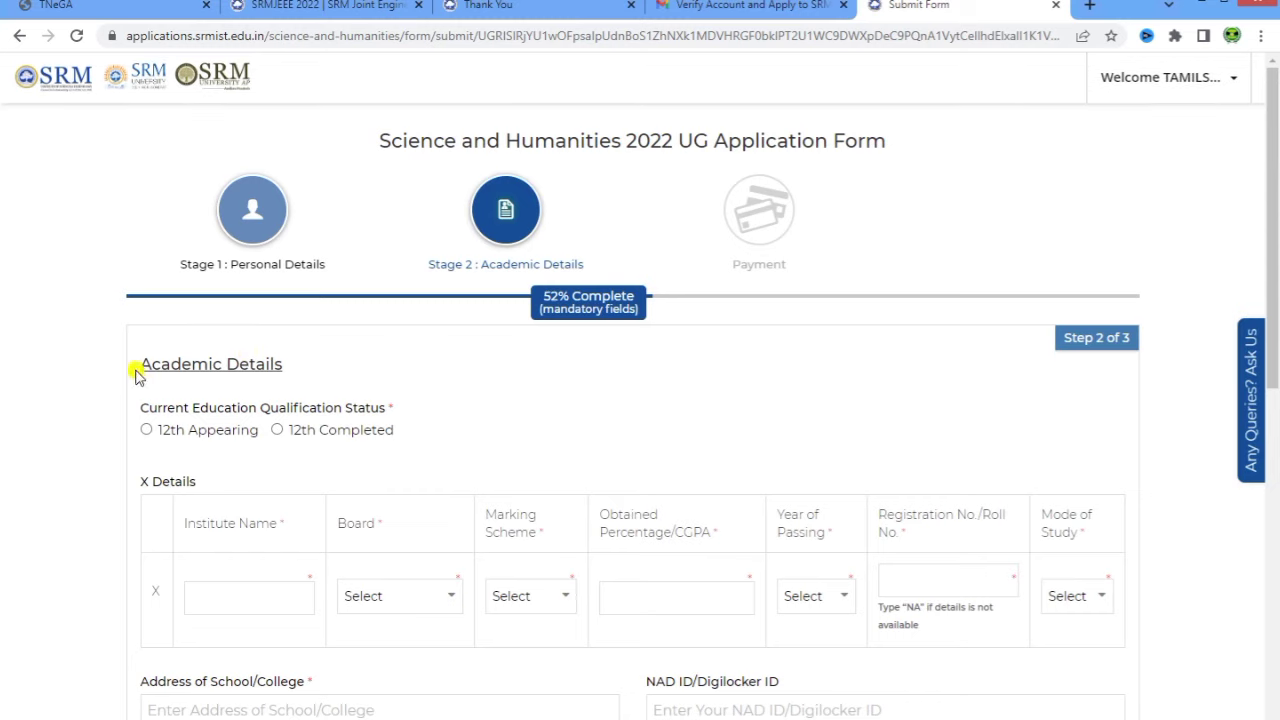
left_click_drag(134, 371, 309, 374)
left_click(320, 385)
left_click(149, 433)
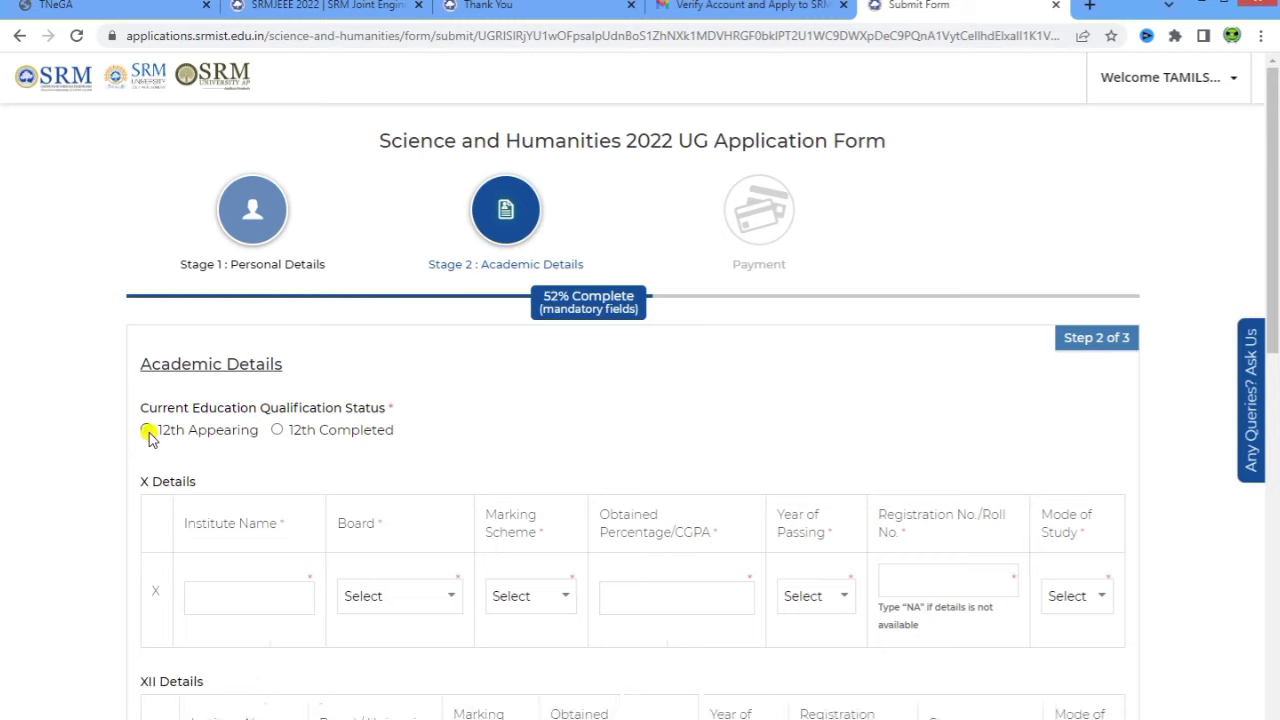
left_click(278, 430)
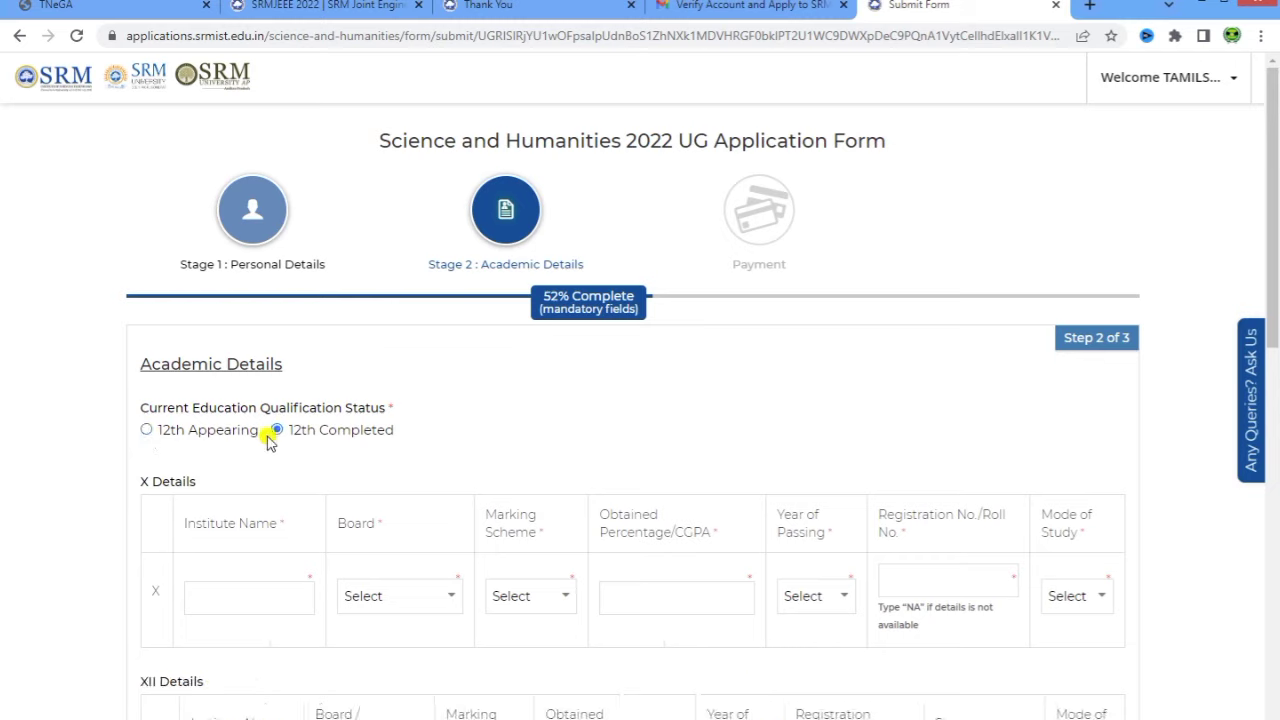
Review the X and XII Details tables and switch the status back to 12th Appearing
left_click_drag(283, 430, 420, 438)
left_click(420, 438)
scroll(466, 430, "down", 1)
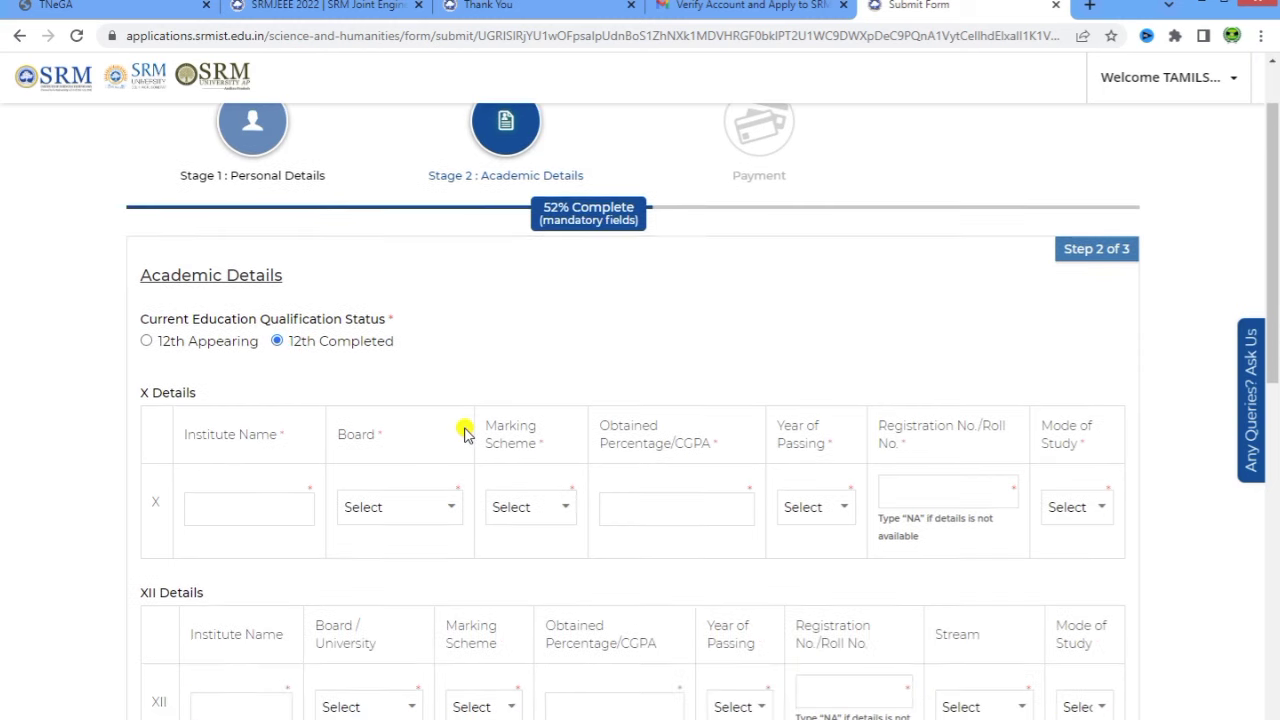
scroll(464, 432, "down", 3)
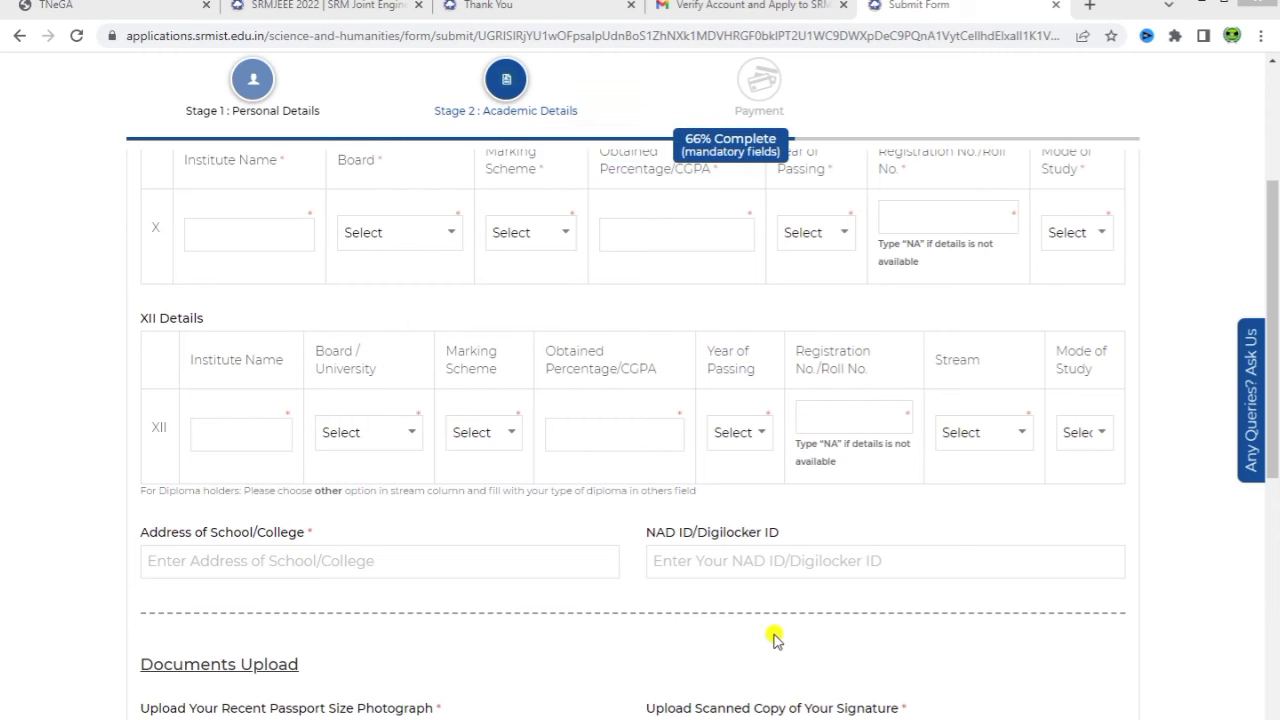
scroll(312, 447, "up", 4)
left_click(146, 430)
Enter HEBRON HIGH SCHOOL as the class X school under the Tamil Nadu Board of Secondary Education
scroll(512, 520, "down", 1)
scroll(510, 518, "down", 1)
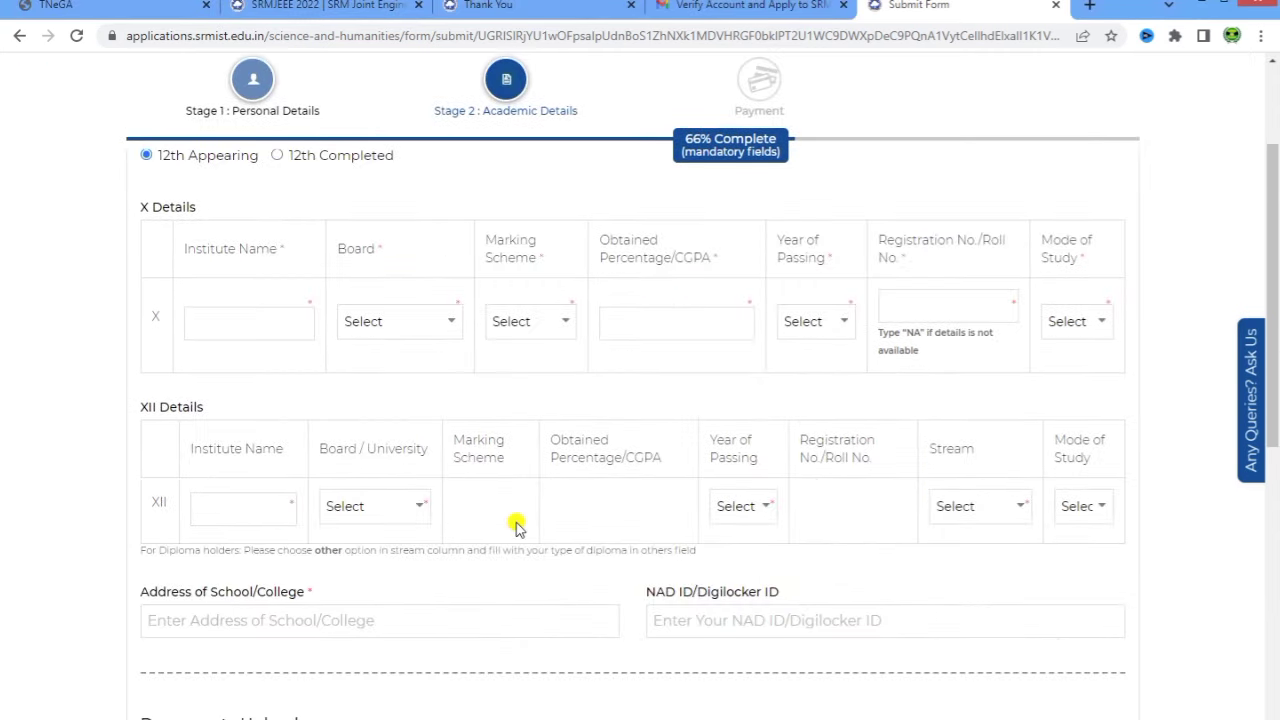
left_click(250, 322)
type("HE")
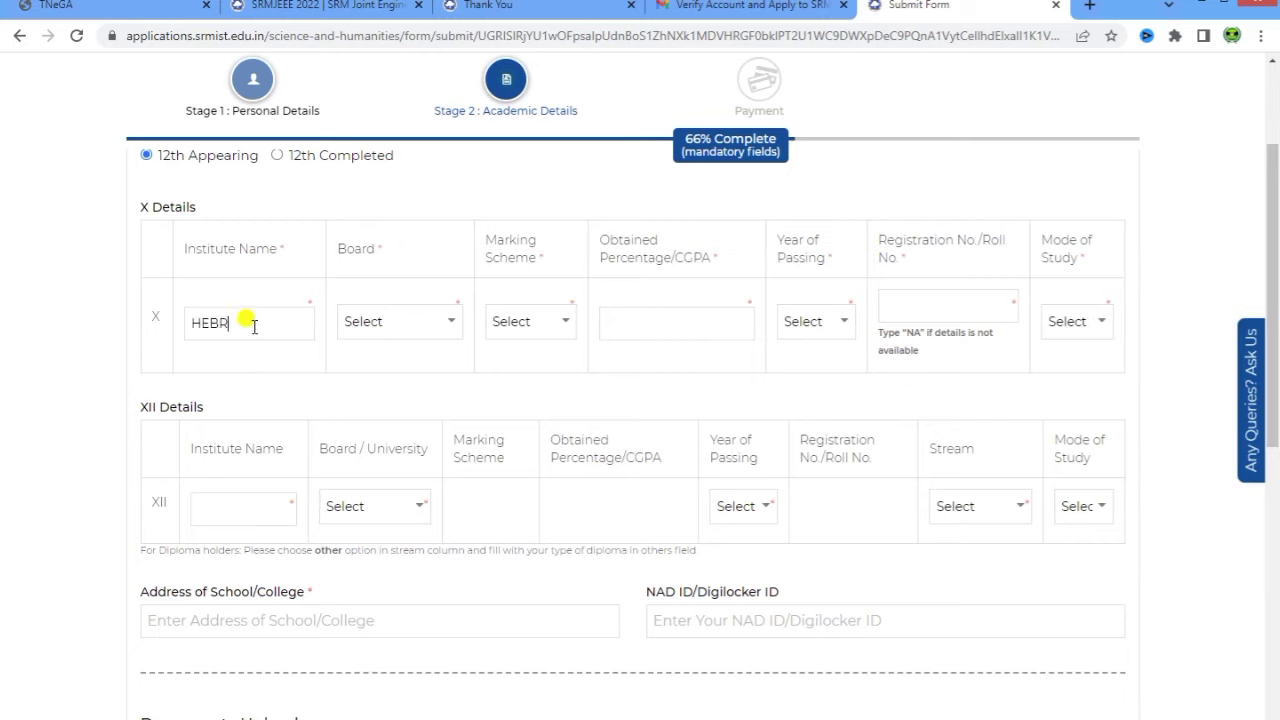
type("BRON HIGH SCHOOL")
left_click(371, 325)
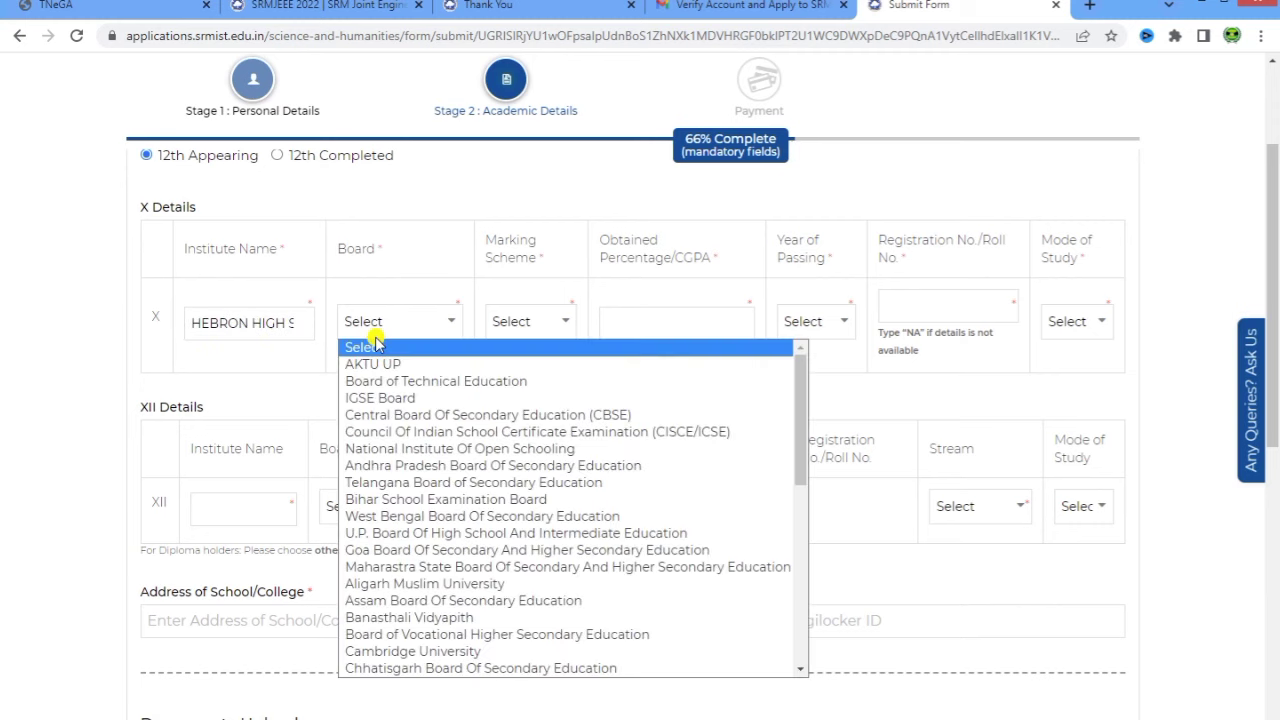
scroll(470, 482, "down", 10)
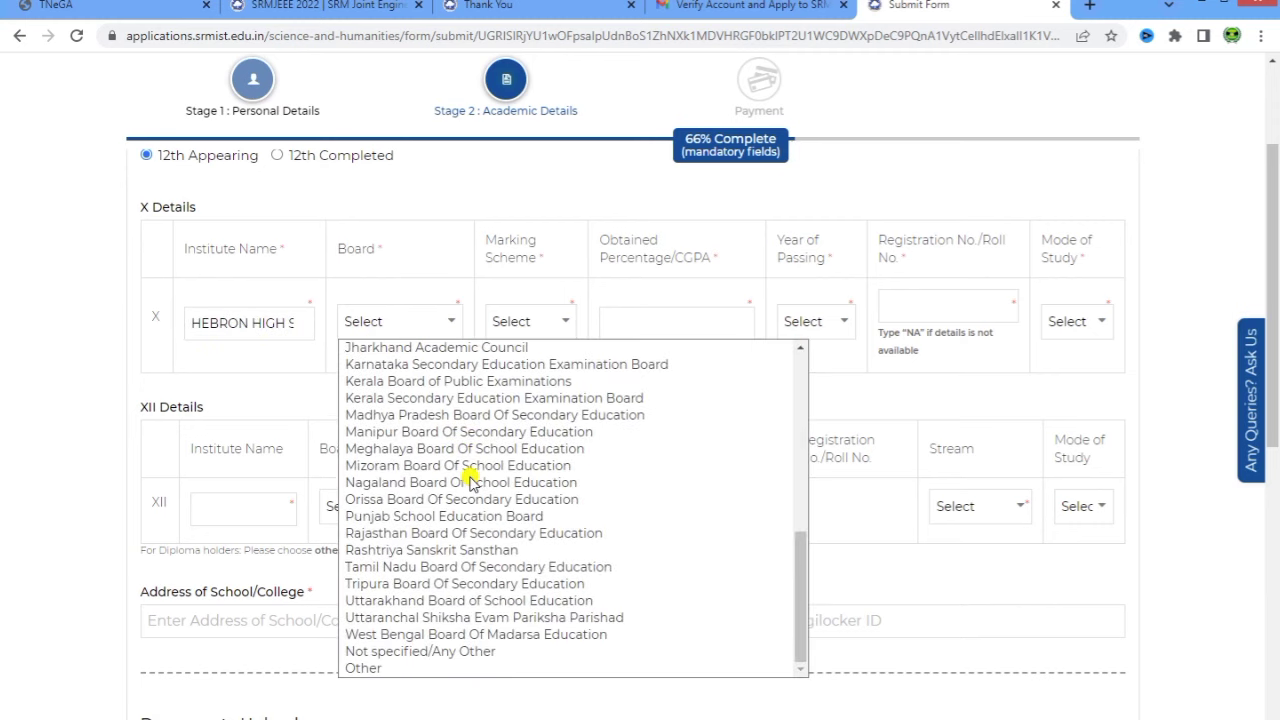
left_click(480, 567)
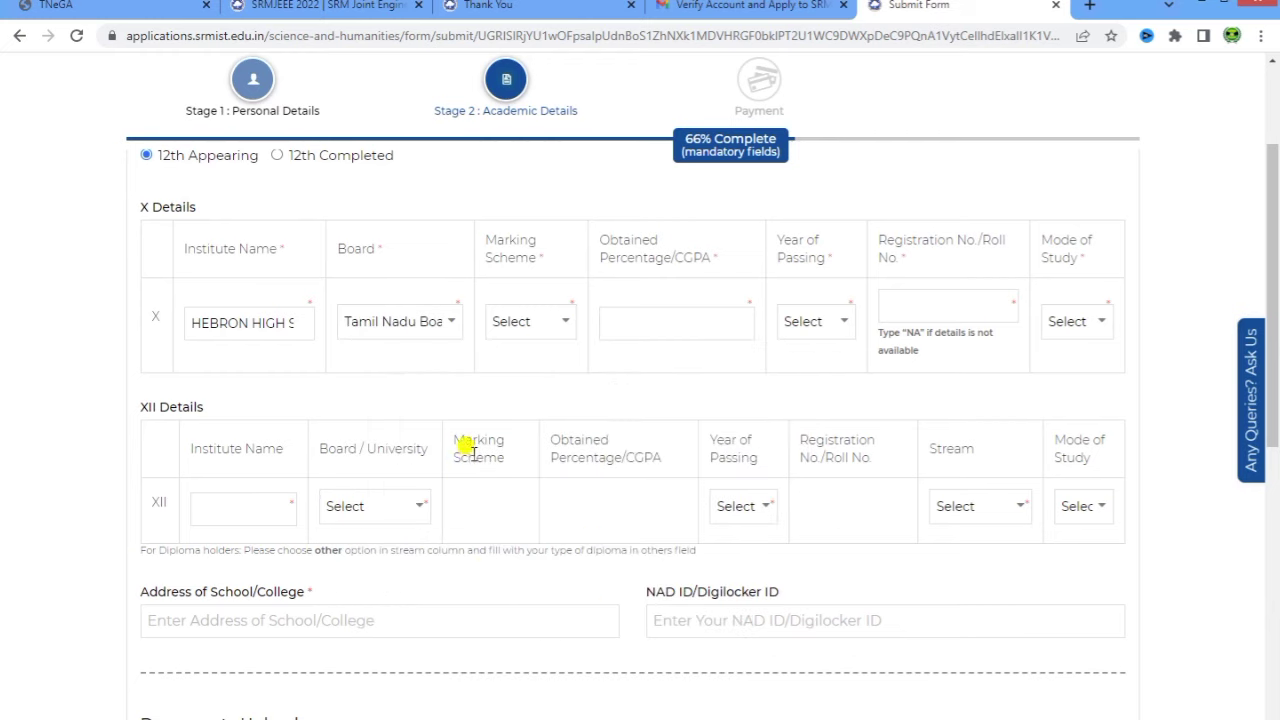
Set class X marking scheme to Percentage, 83 percent, passed in 2016
left_click(544, 328)
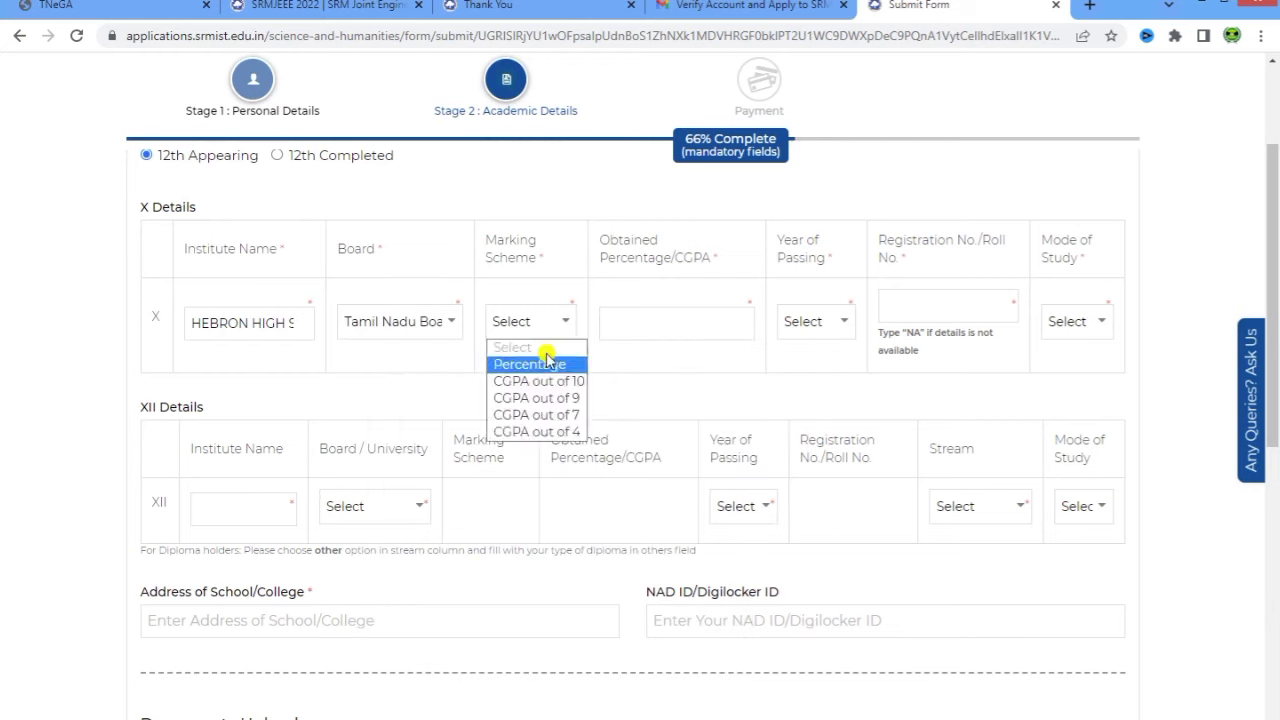
left_click(537, 364)
left_click(641, 327)
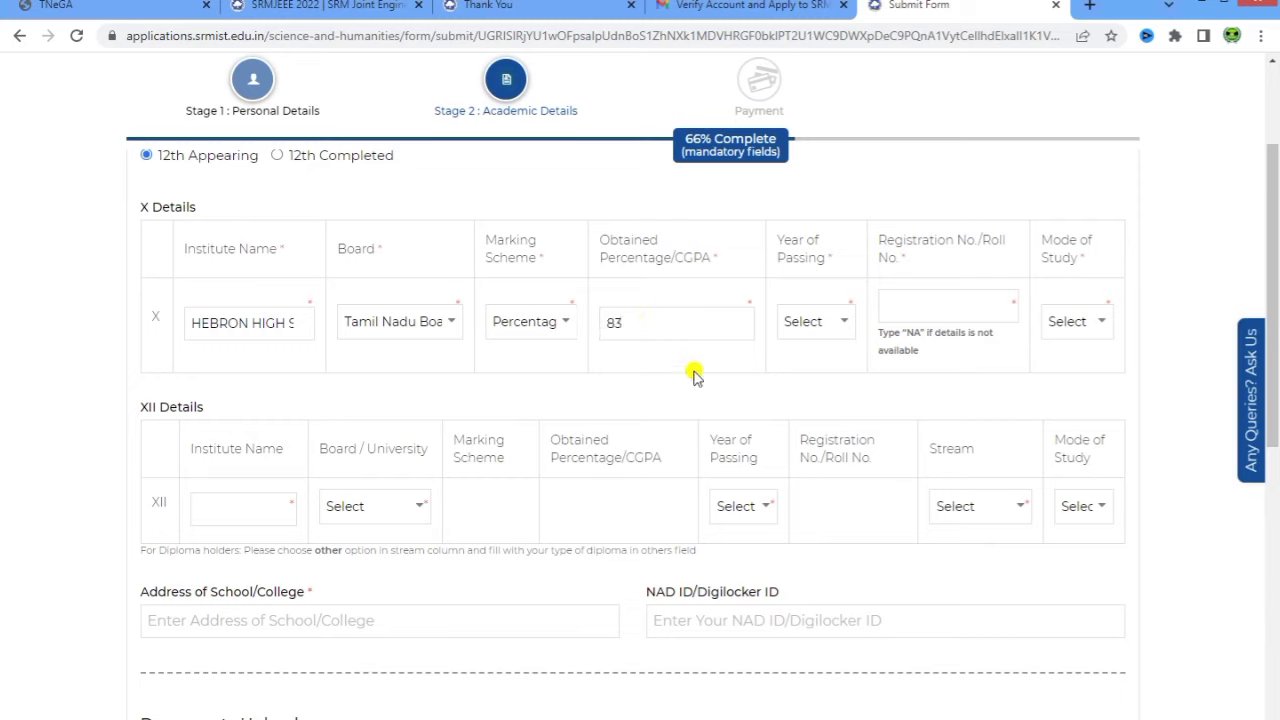
left_click(808, 321)
scroll(810, 463, "down", 3)
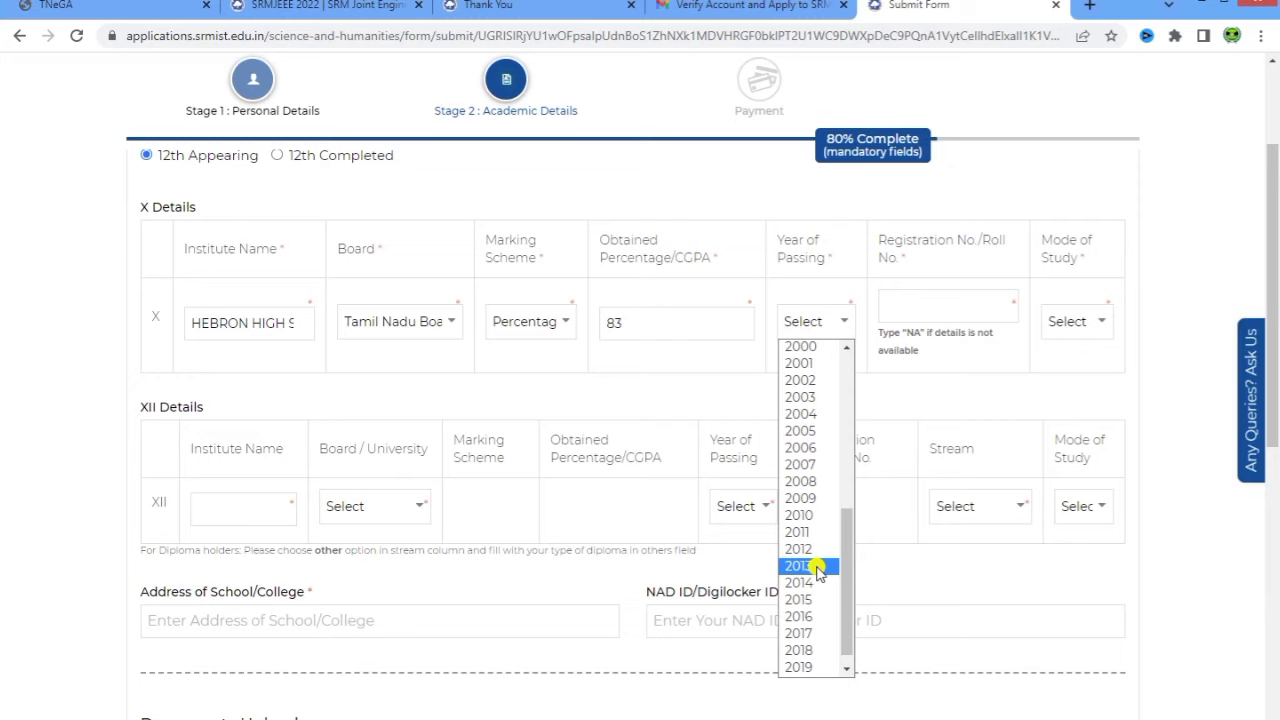
left_click(805, 616)
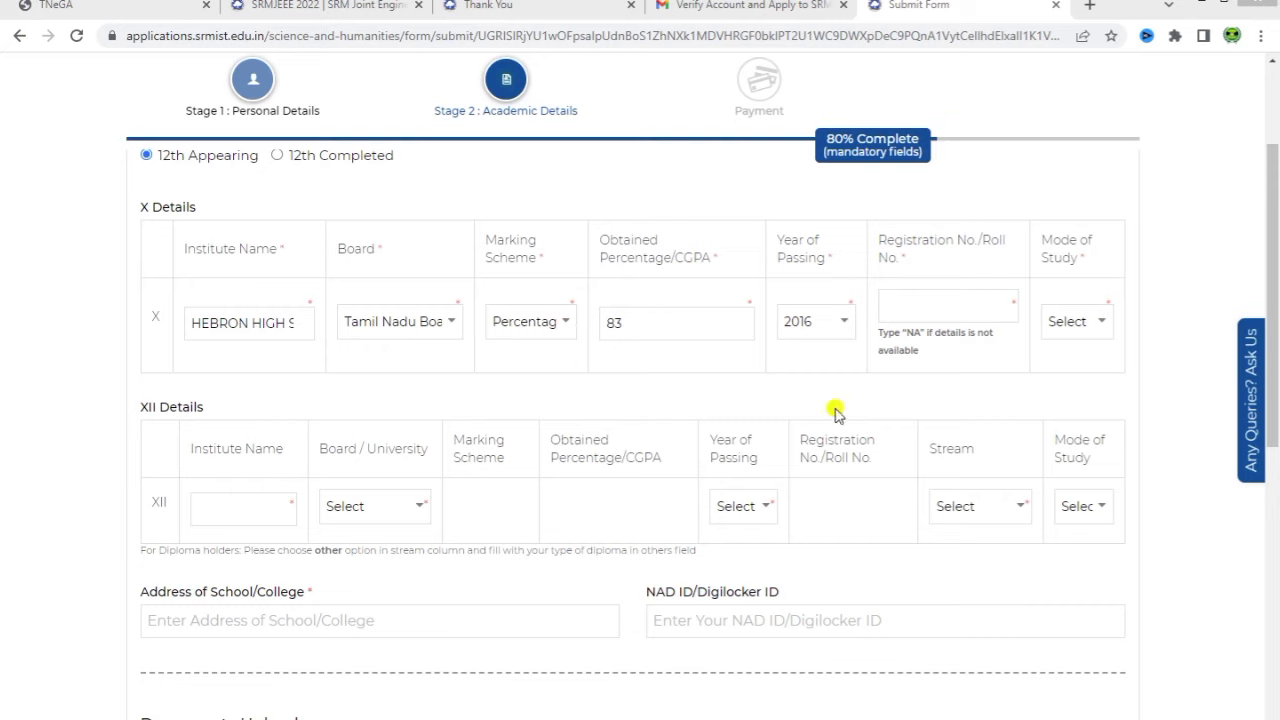
Enter the class X registration number and set the mode of study to Regular
left_click(940, 298)
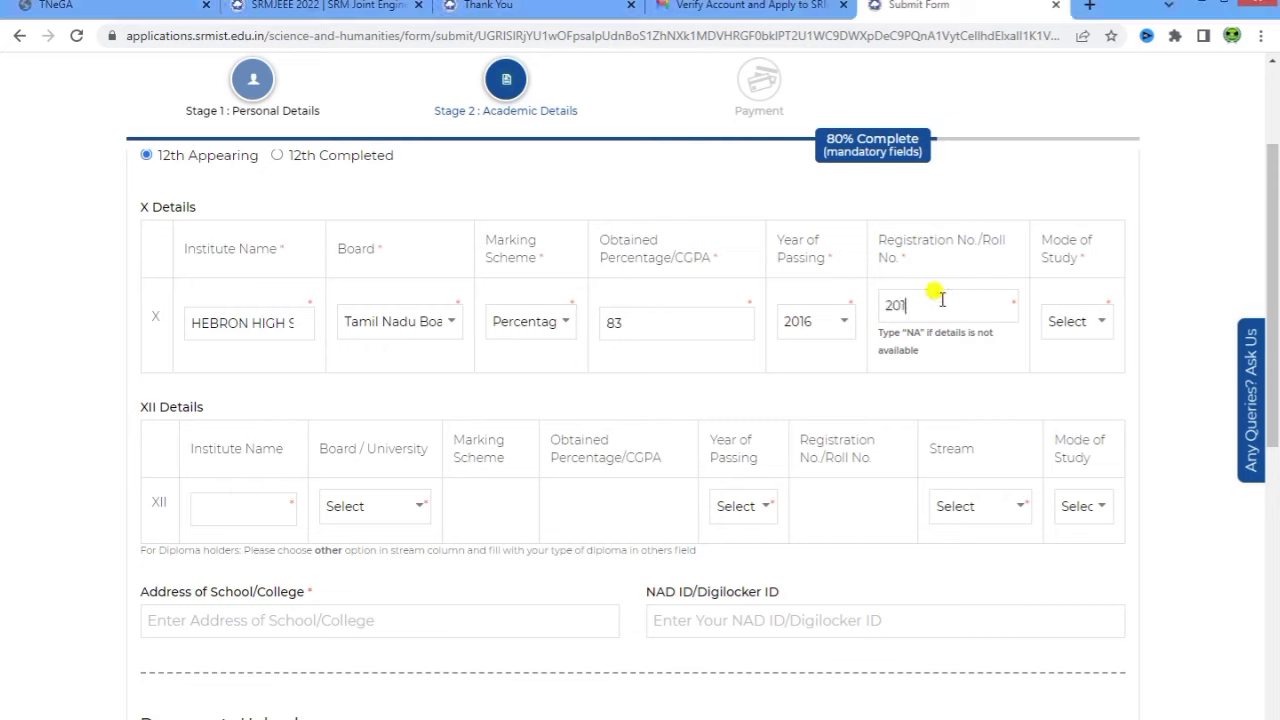
type("2015726")
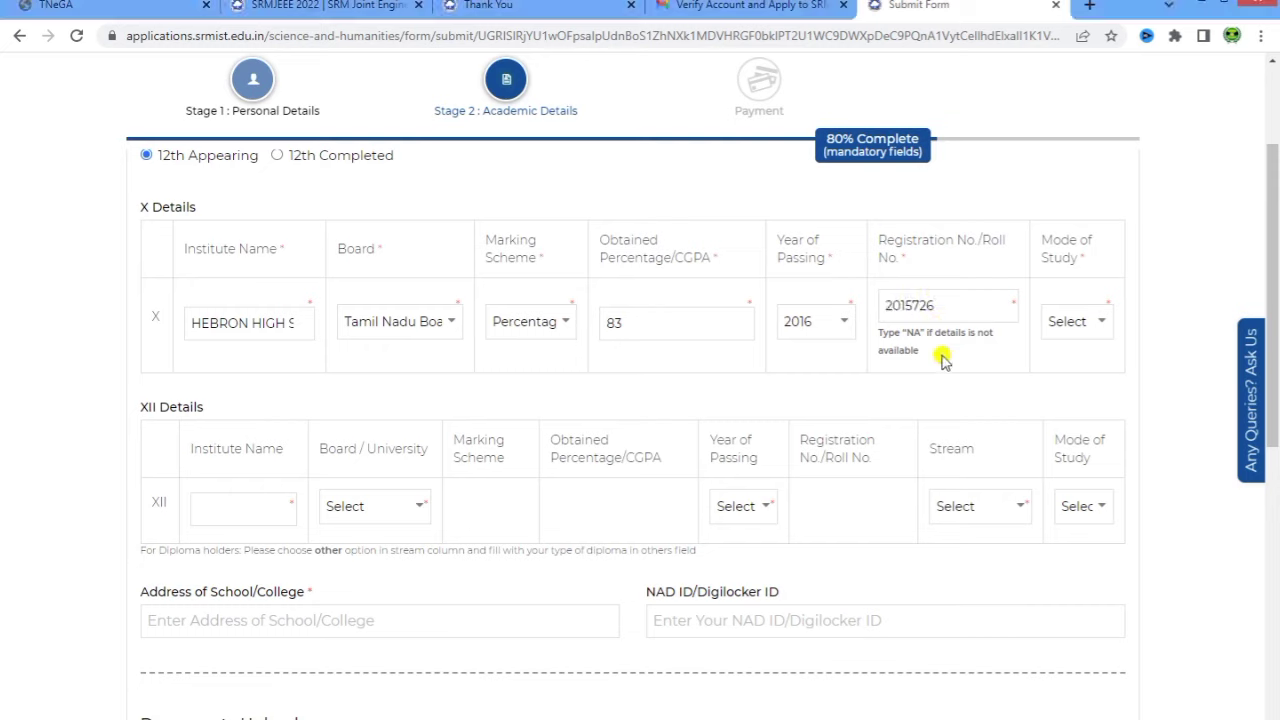
left_click(1072, 320)
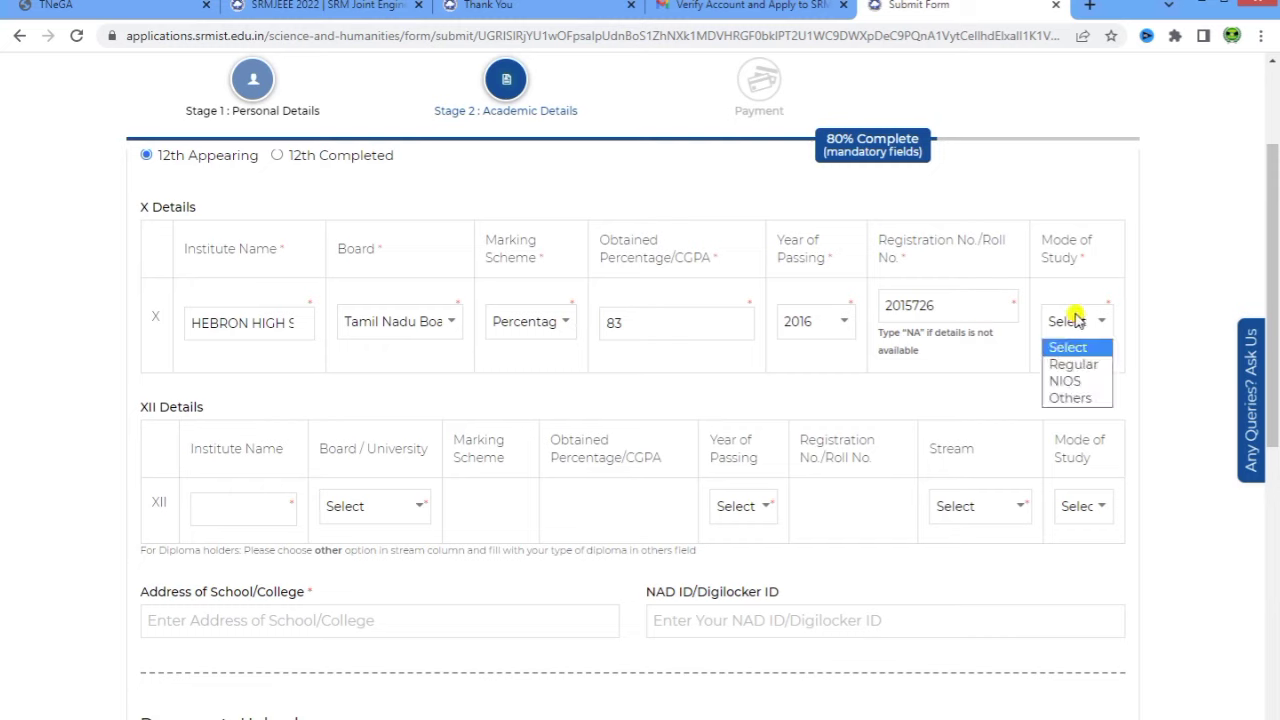
left_click(1066, 366)
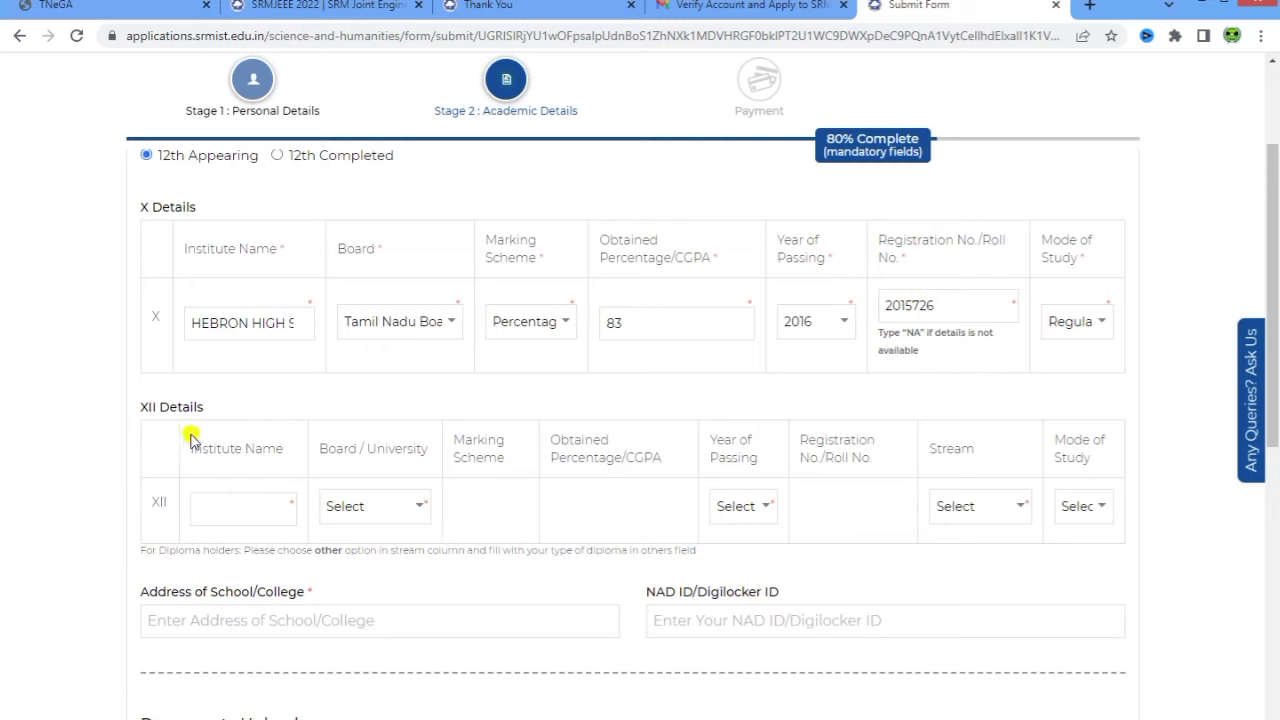
Enter HEBRON SCHOOL as the class XII school under the Tamil Nadu higher secondary board
left_click_drag(146, 404, 272, 402)
left_click(229, 507)
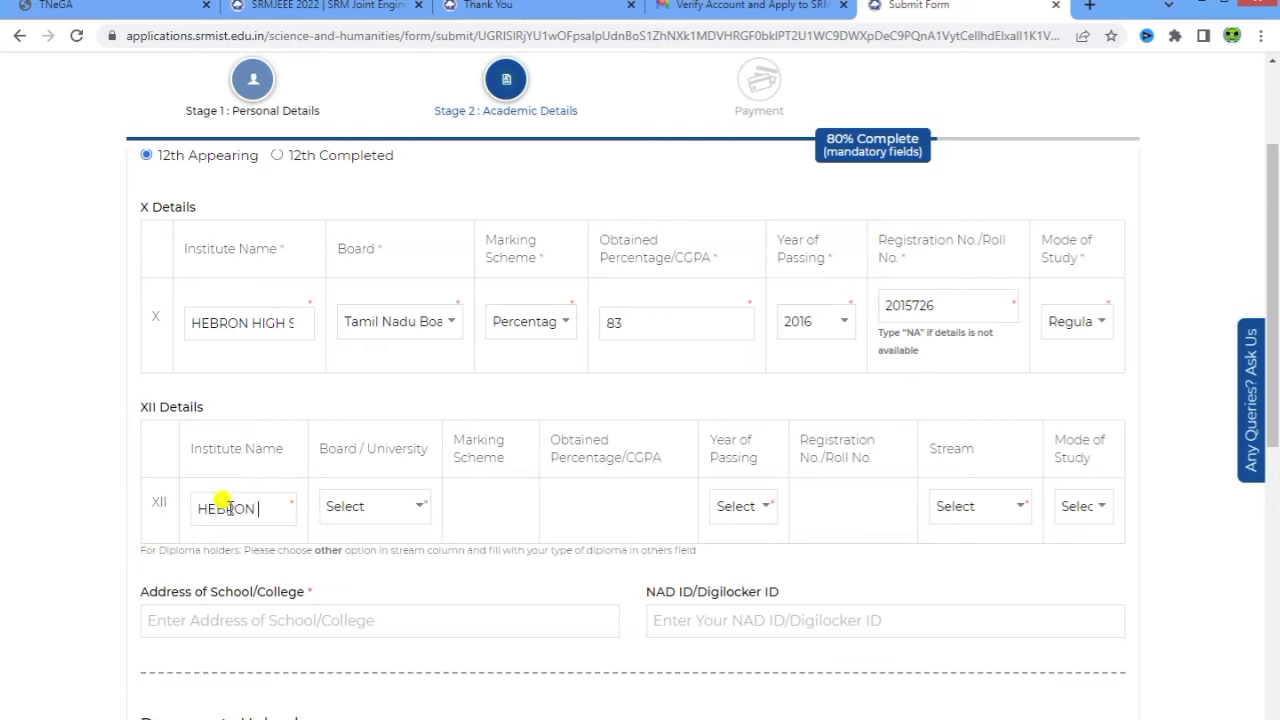
type("HEBRON SCHOOL")
left_click(347, 503)
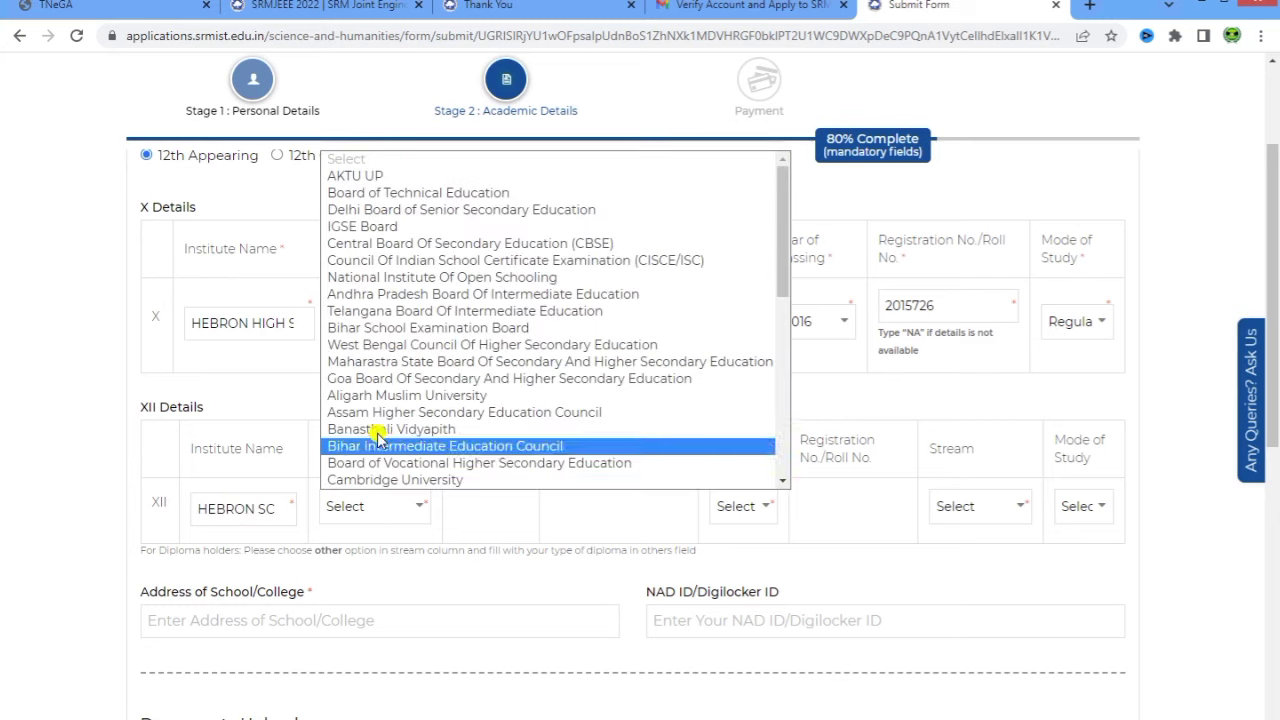
scroll(443, 360, "down", 5)
left_click(475, 362)
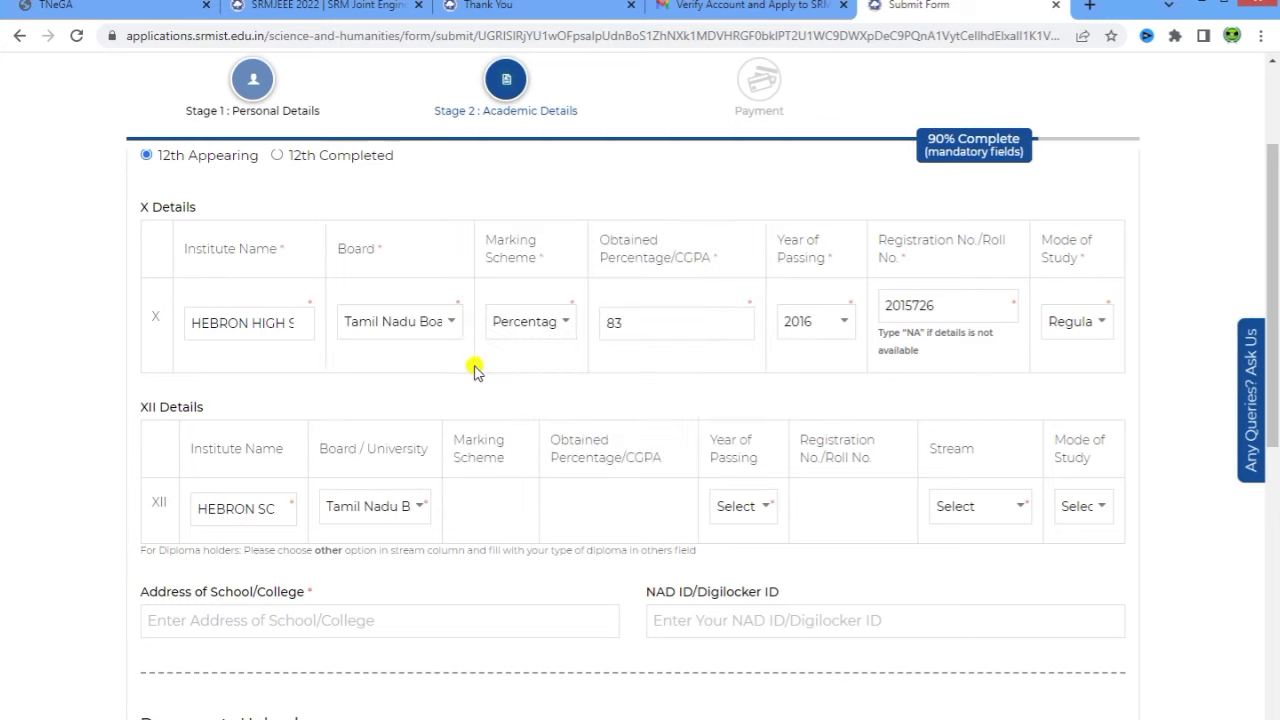
Set the XII year of passing to 2022, stream Science and Mathematics, and mode Regular
left_click(737, 506)
scroll(737, 478, "down", 5)
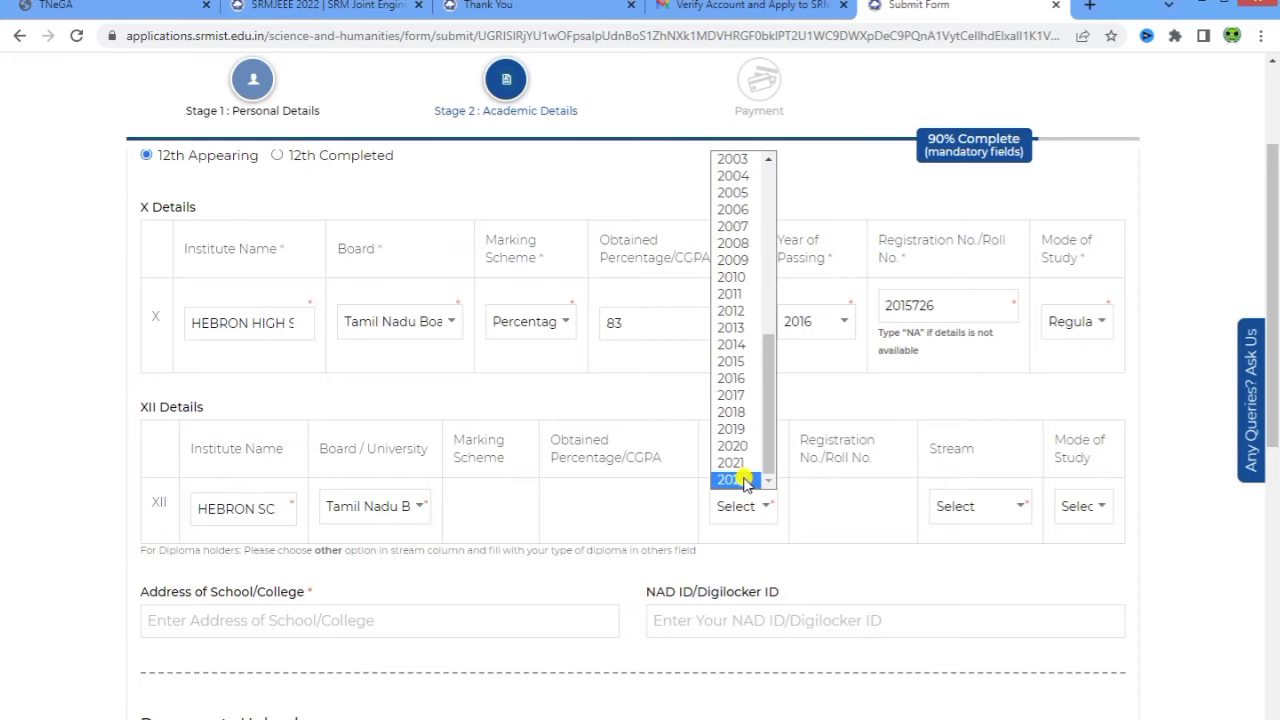
left_click(745, 483)
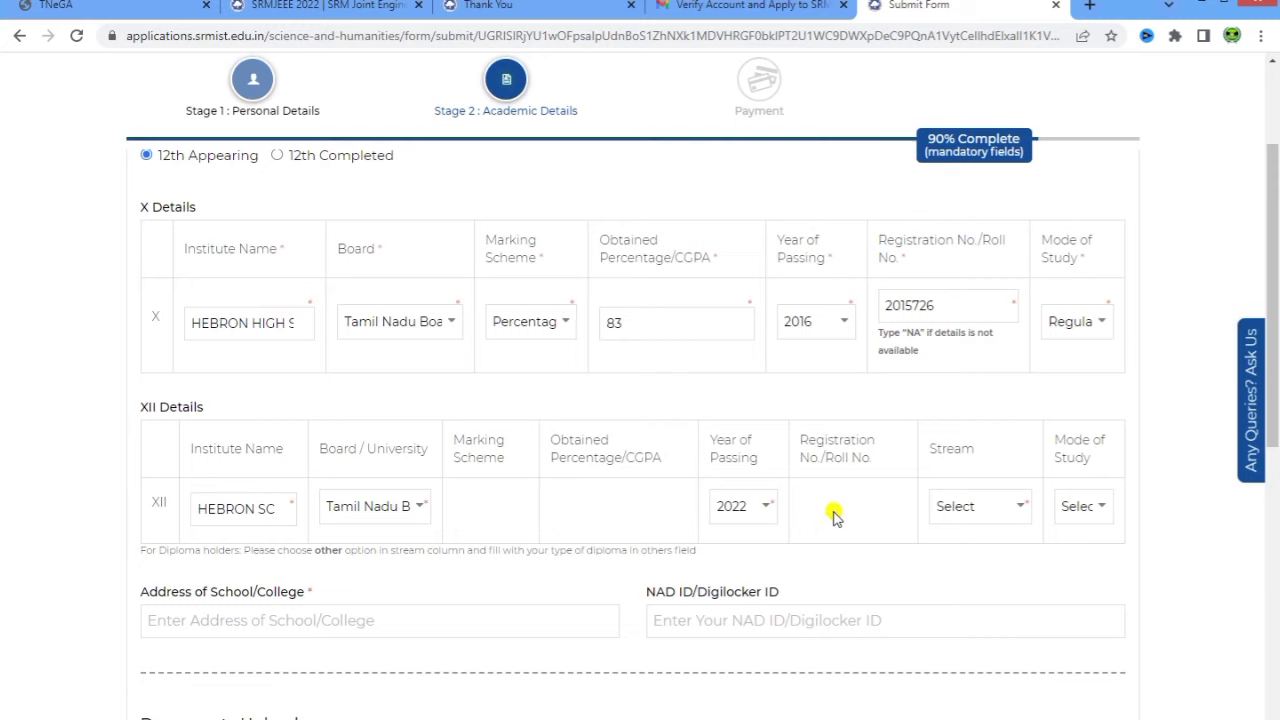
left_click(960, 508)
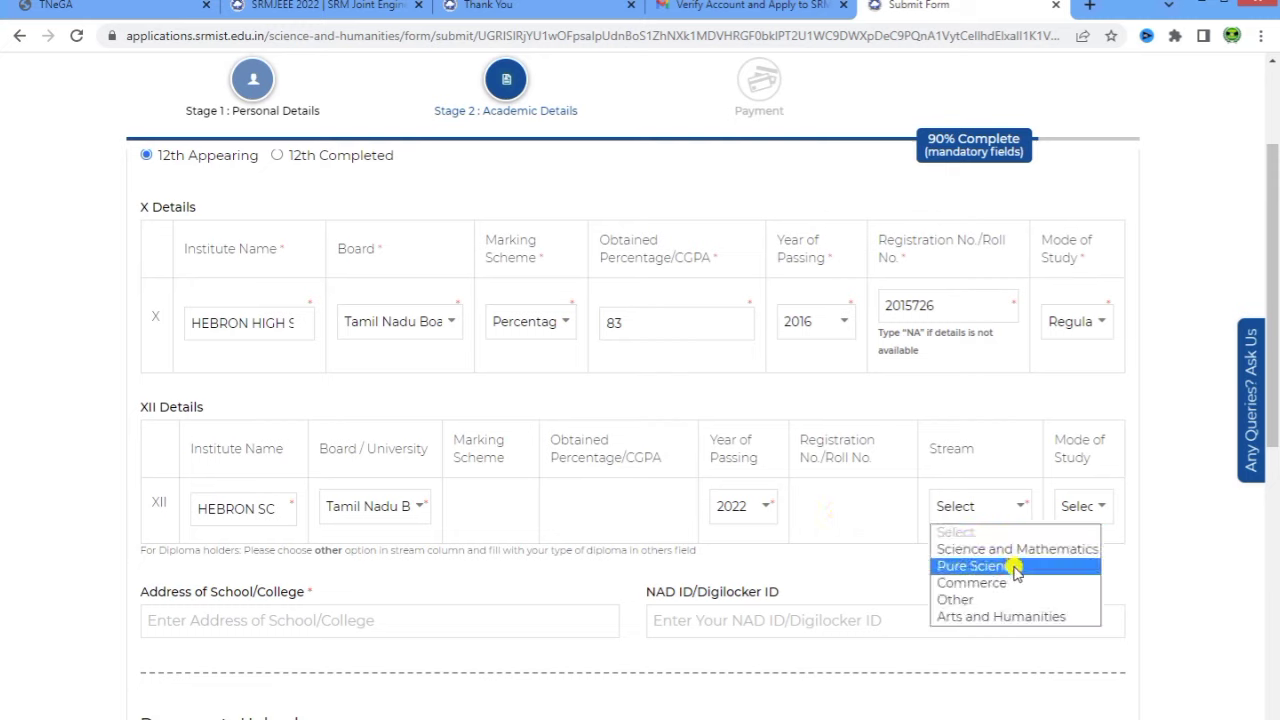
left_click(996, 549)
left_click(1080, 516)
left_click(1085, 550)
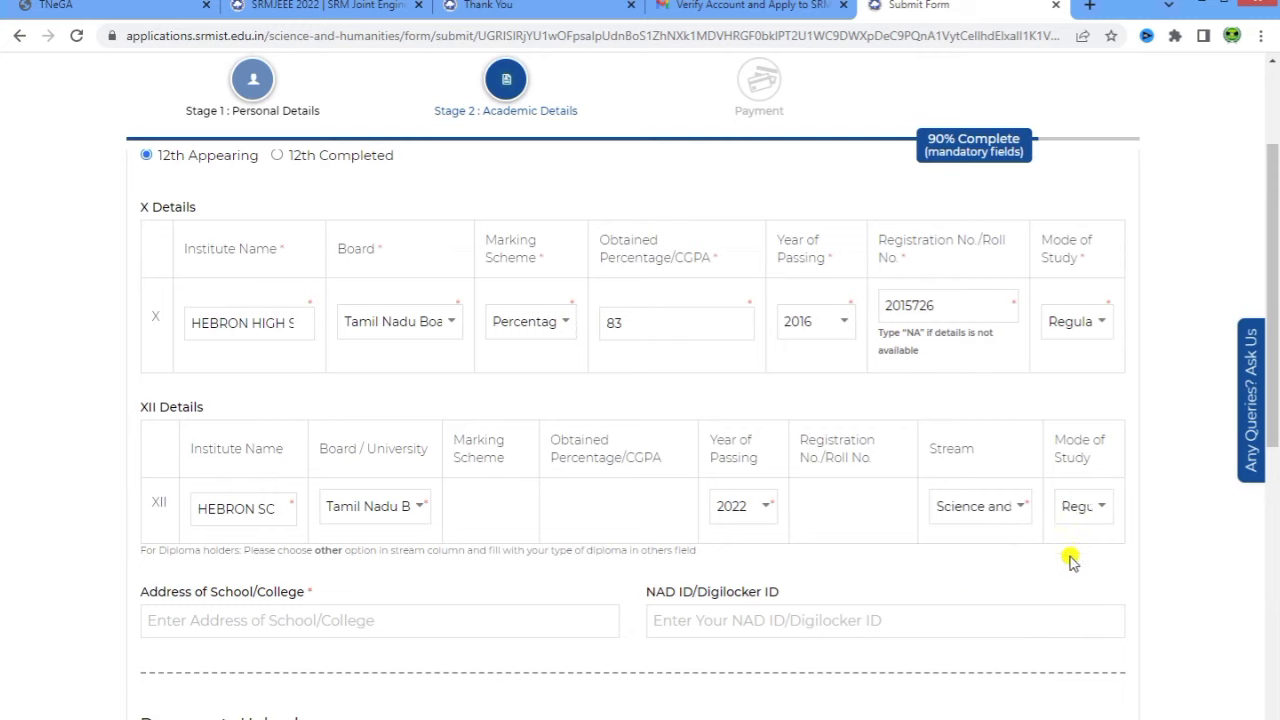
scroll(540, 530, "down", 2)
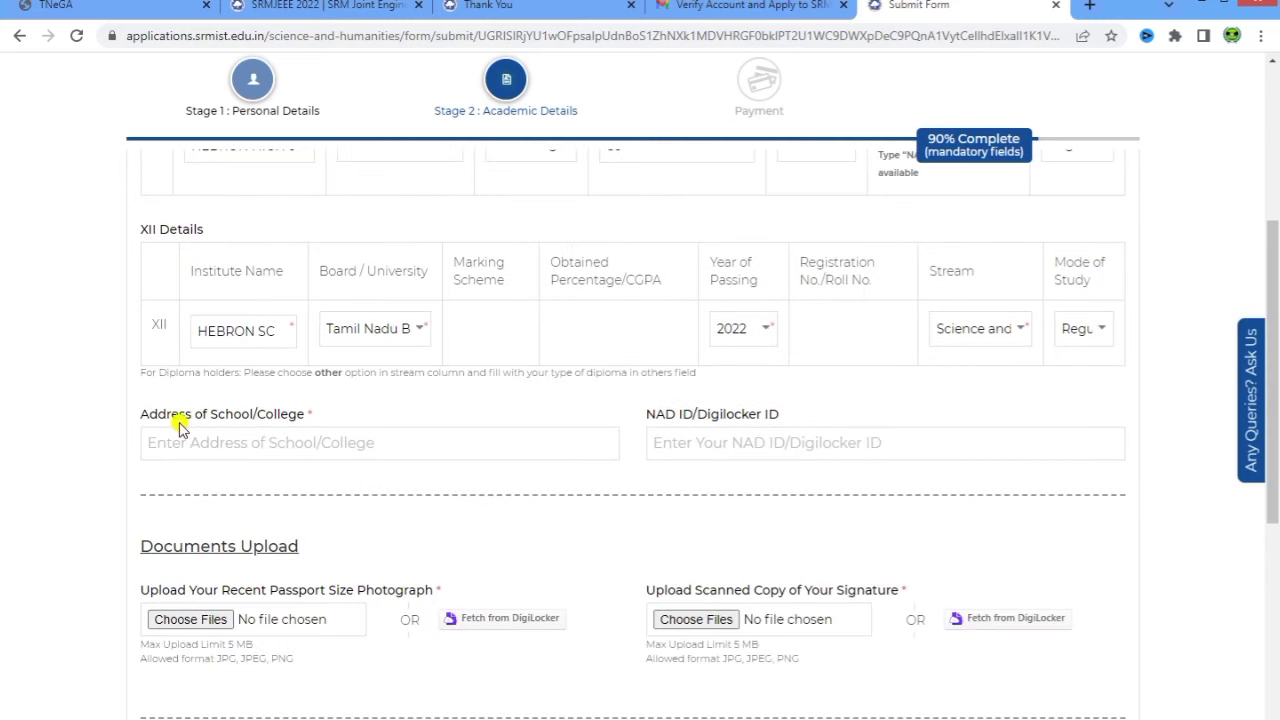
Fill the school/college address with TIRUVANNAMALAI, leaving the optional NAD ID blank
left_click_drag(134, 411, 371, 411)
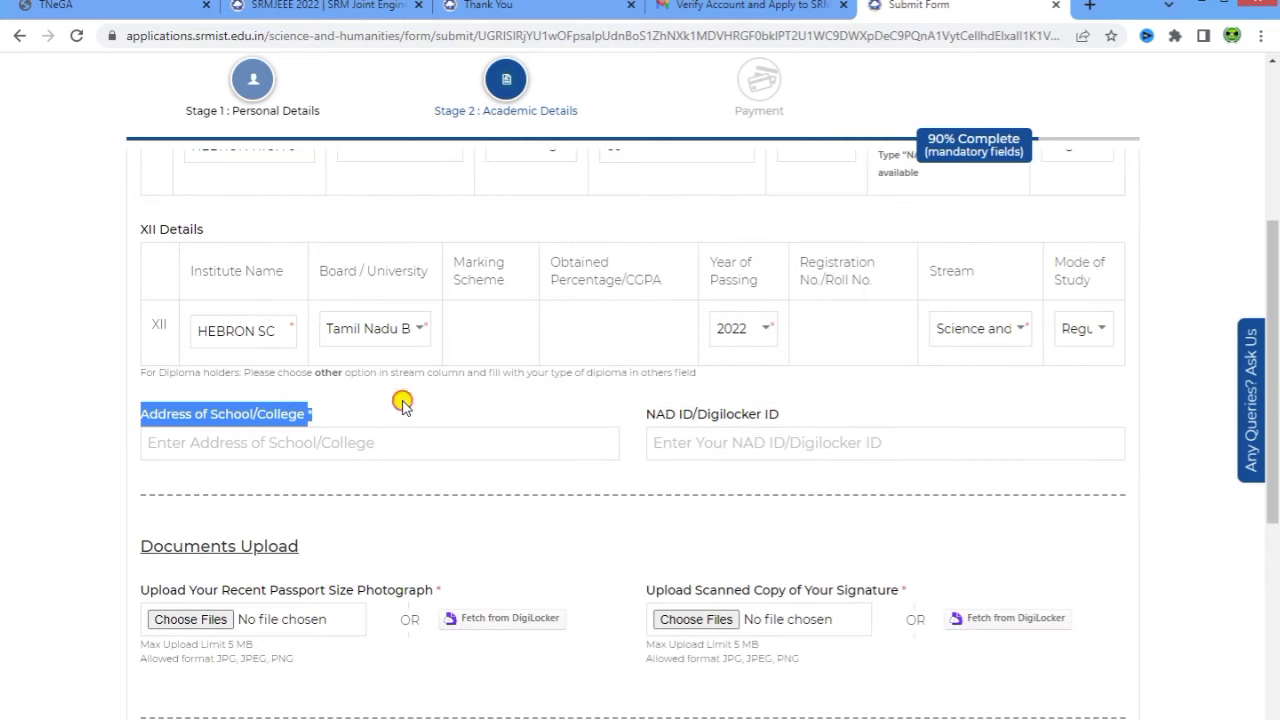
left_click(401, 405)
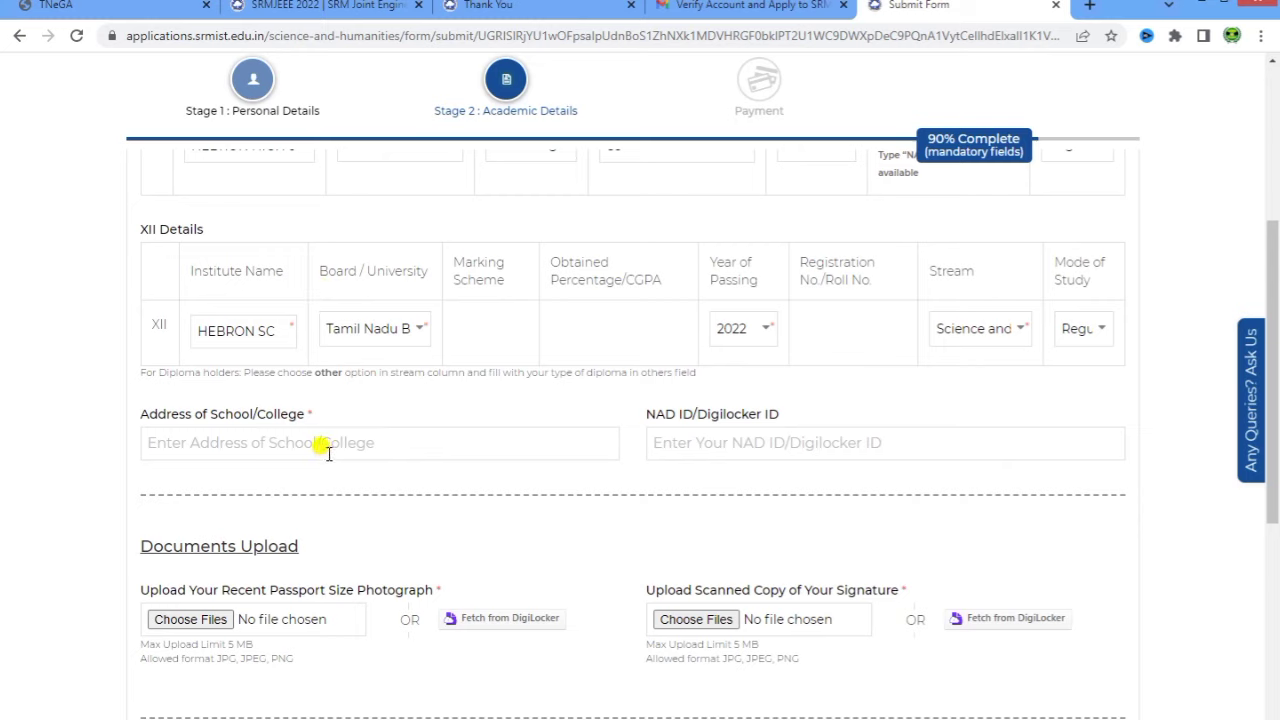
type("TIRUVAN")
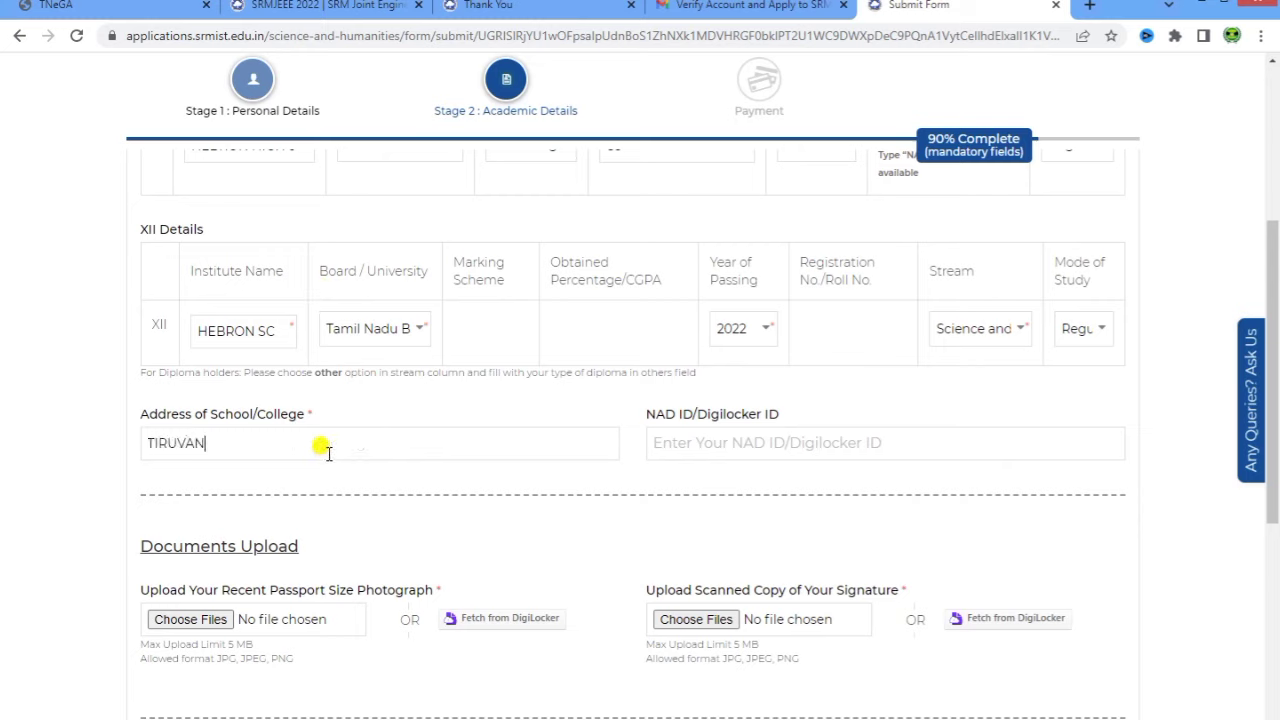
type("NAMALAI")
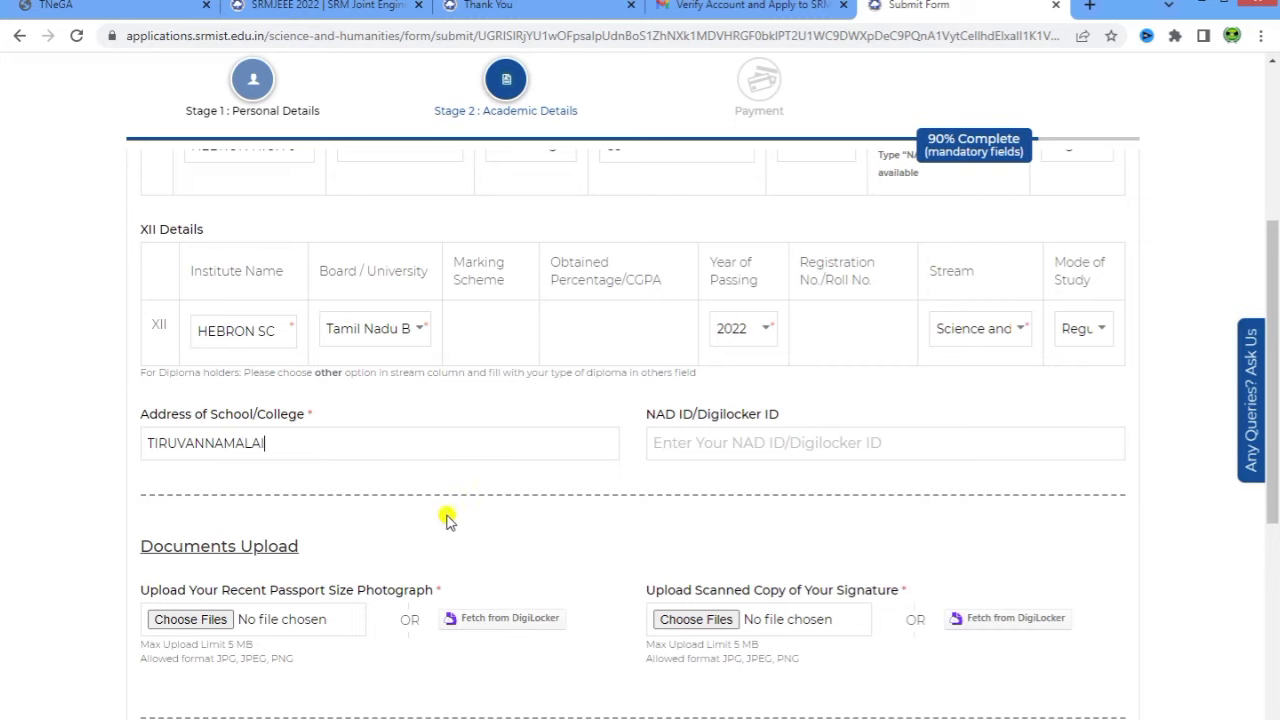
left_click_drag(640, 420, 860, 410)
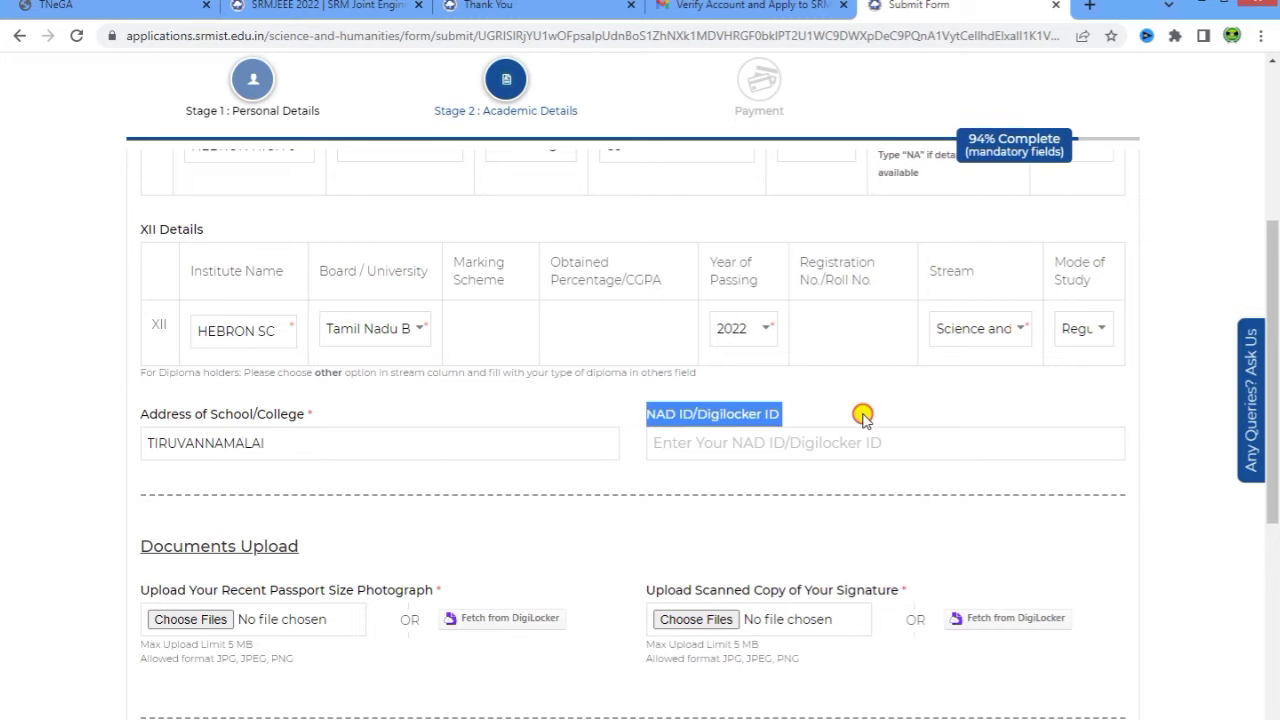
left_click(895, 505)
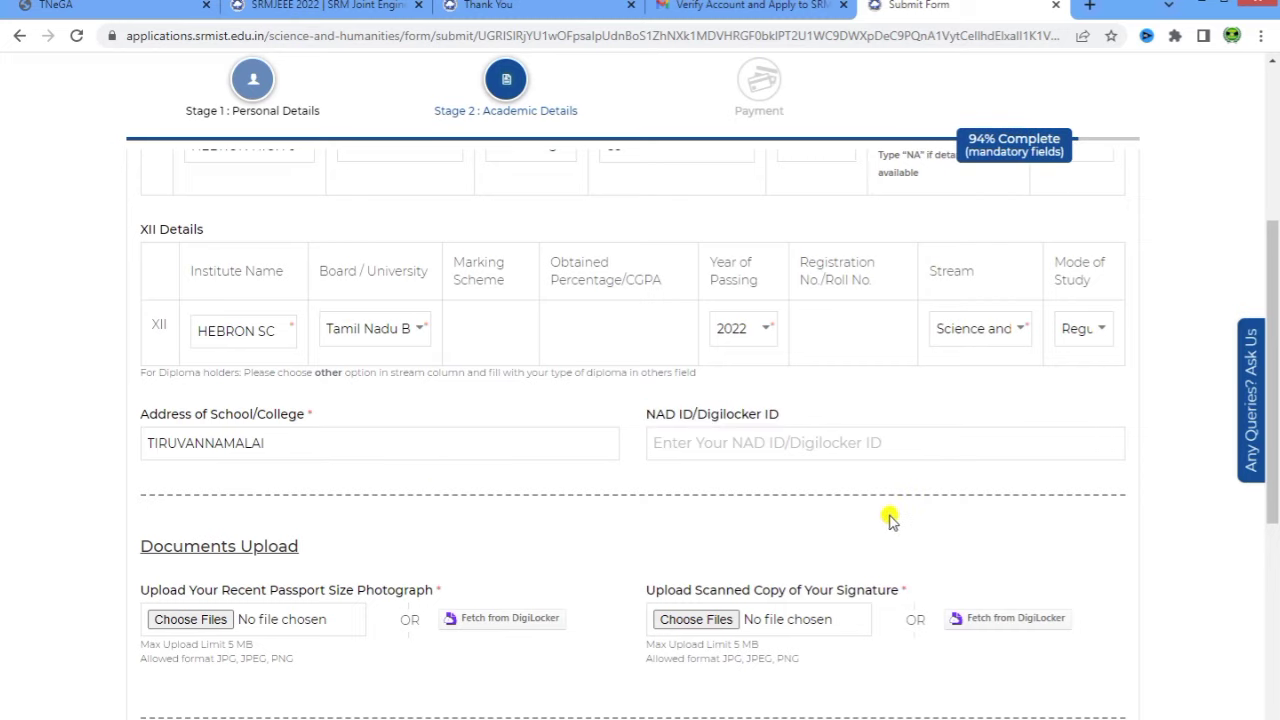
Upload the passport photo (pic1.jpg) and signature, then scroll down to the Declaration
scroll(891, 512, "down", 3)
left_click_drag(140, 280, 460, 309)
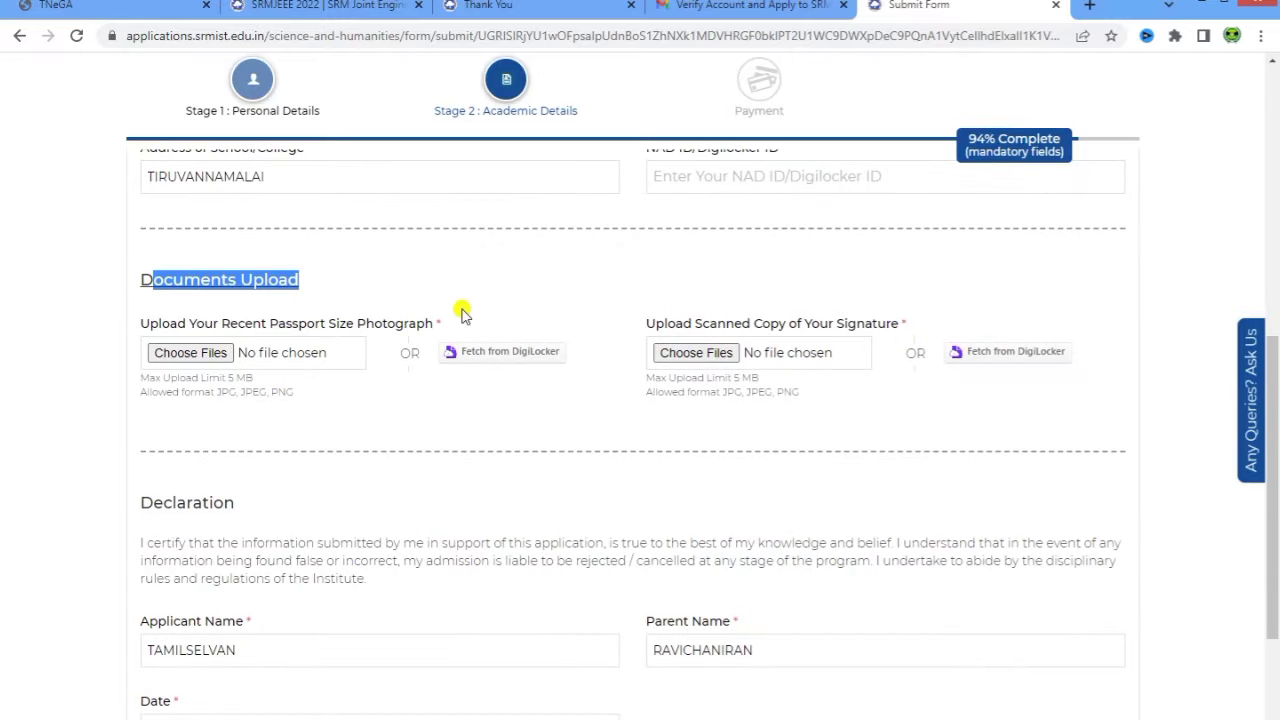
left_click(462, 312)
left_click_drag(138, 323, 437, 323)
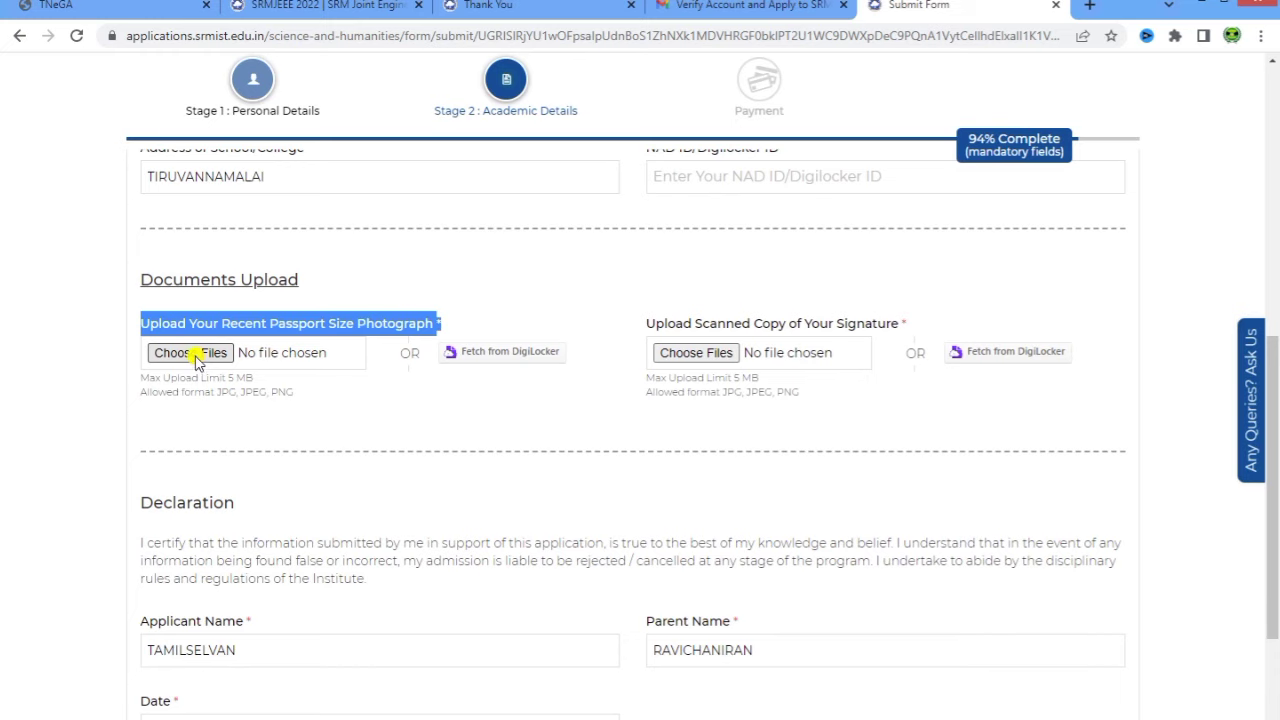
mouse_move(611, 350)
left_mouse_down()
mouse_move(646, 326)
mouse_move(940, 314)
left_mouse_up()
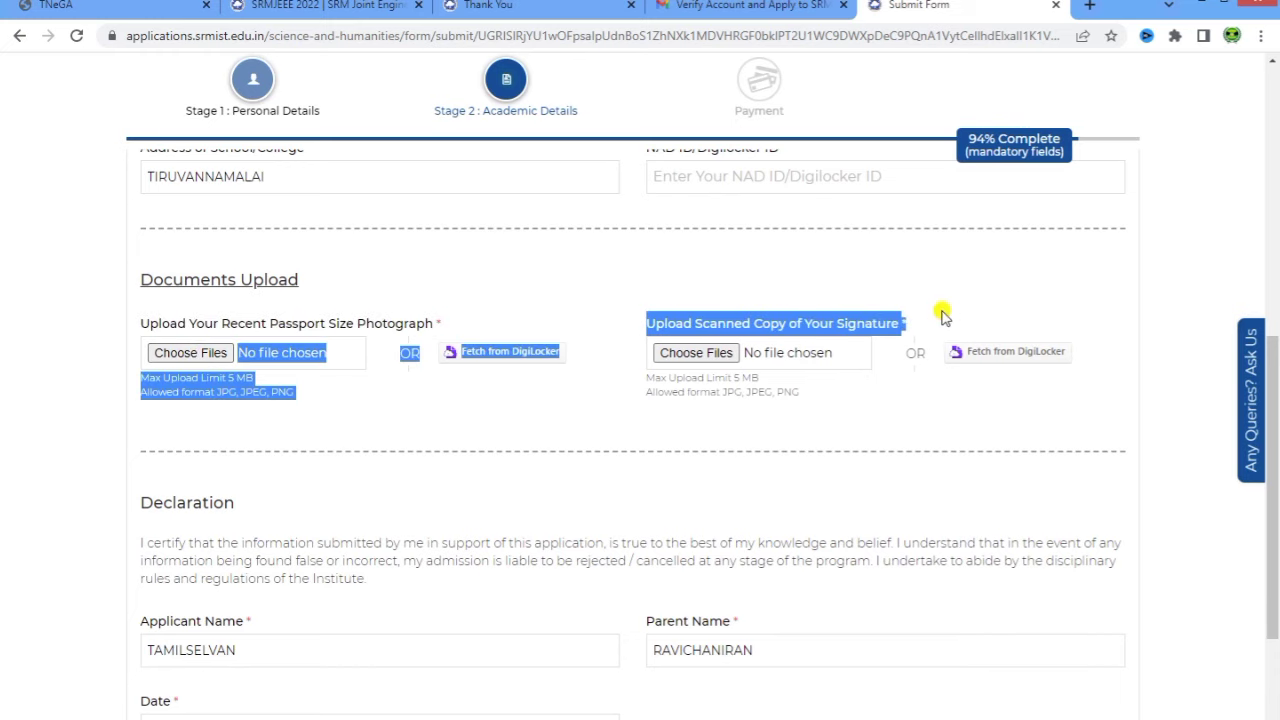
left_click(530, 411)
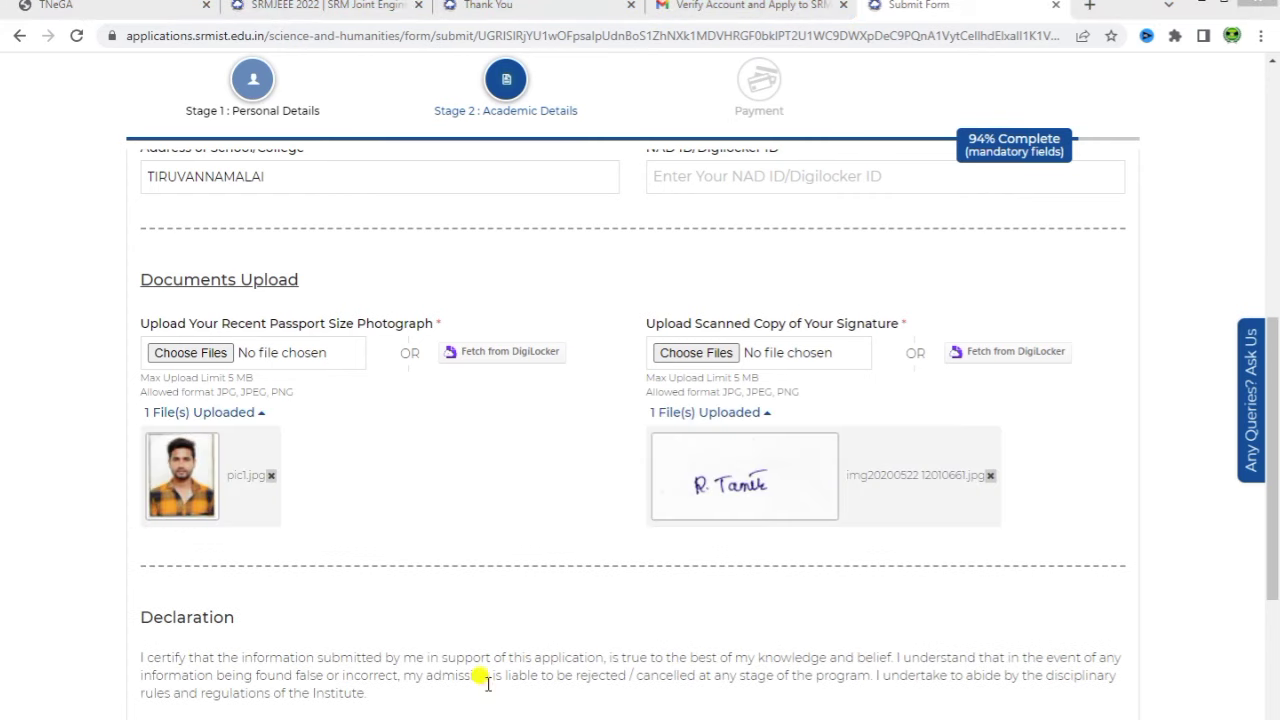
scroll(1068, 563, "down", 3)
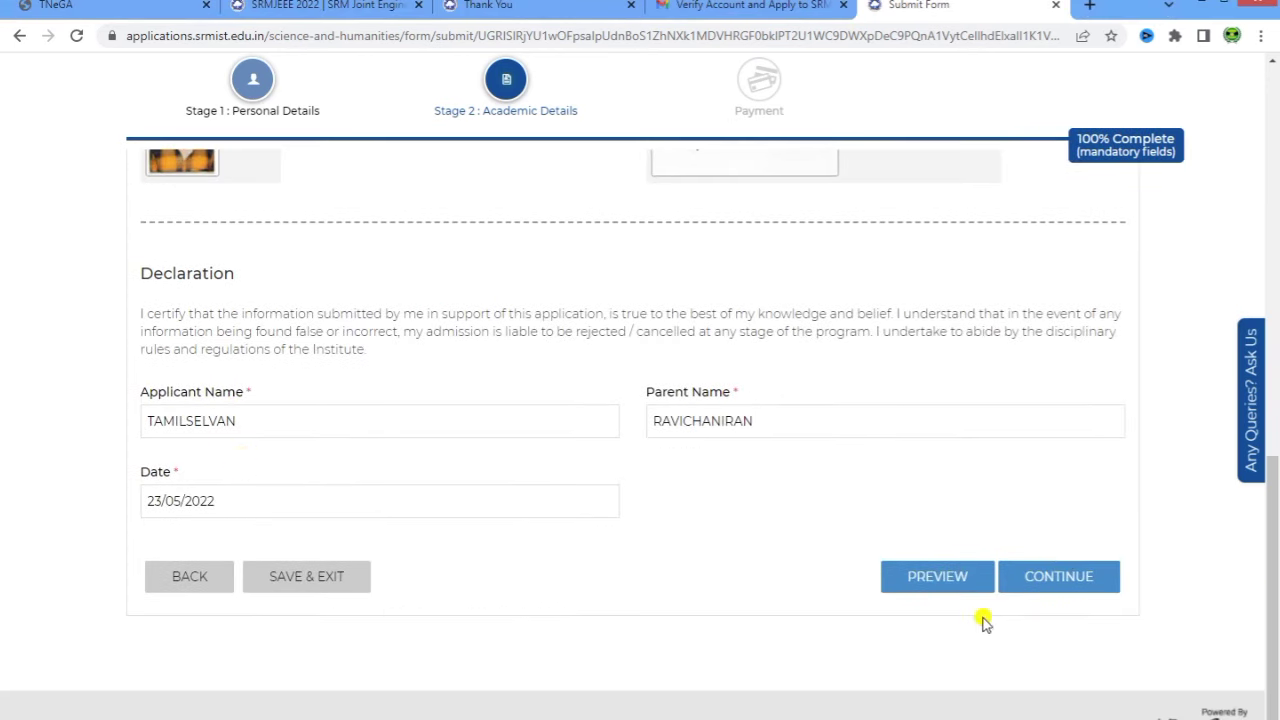
Preview the completed application and confirm the ₹1200 fee payment to reach CCAvenue
left_click(938, 577)
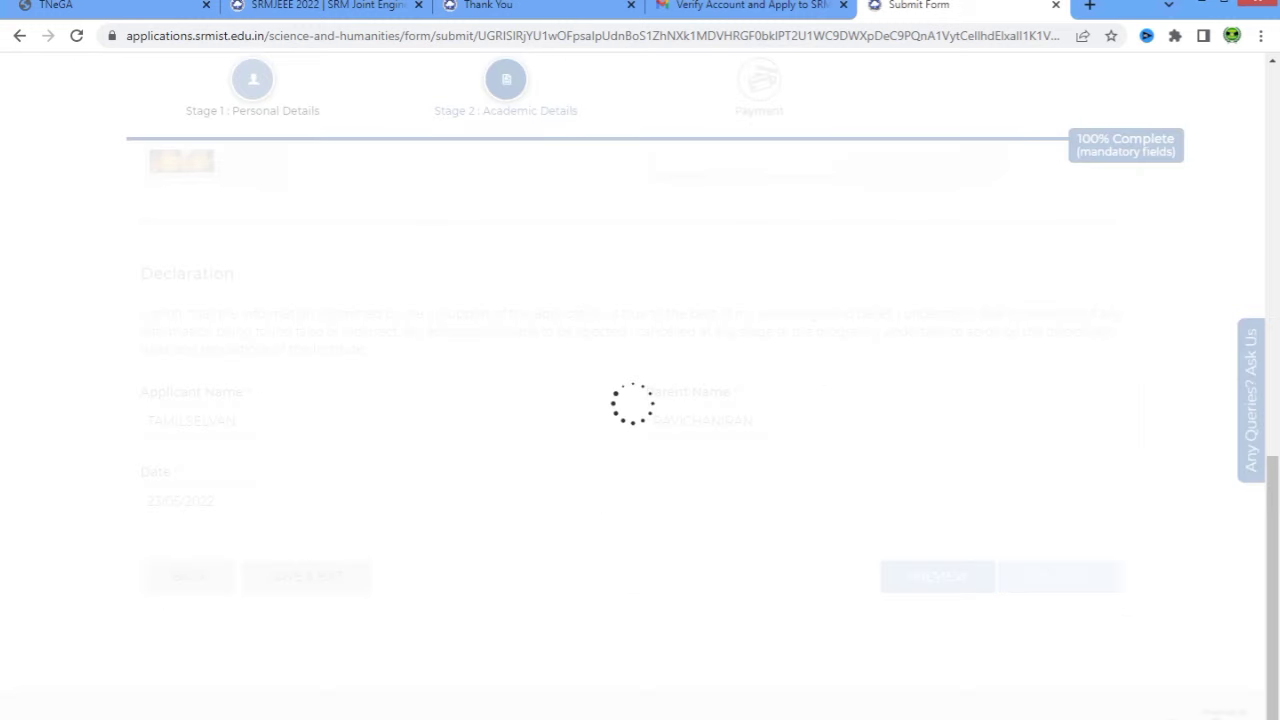
scroll(1094, 449, "down", 15)
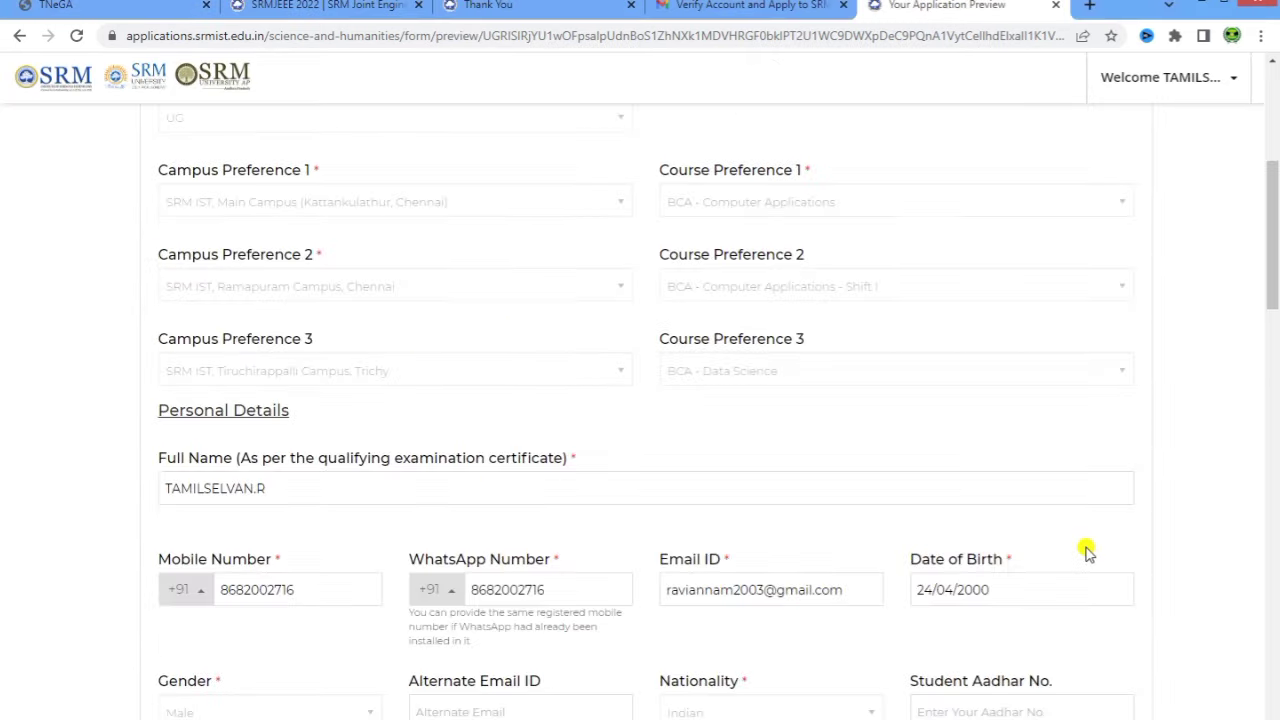
scroll(1087, 553, "down", 10)
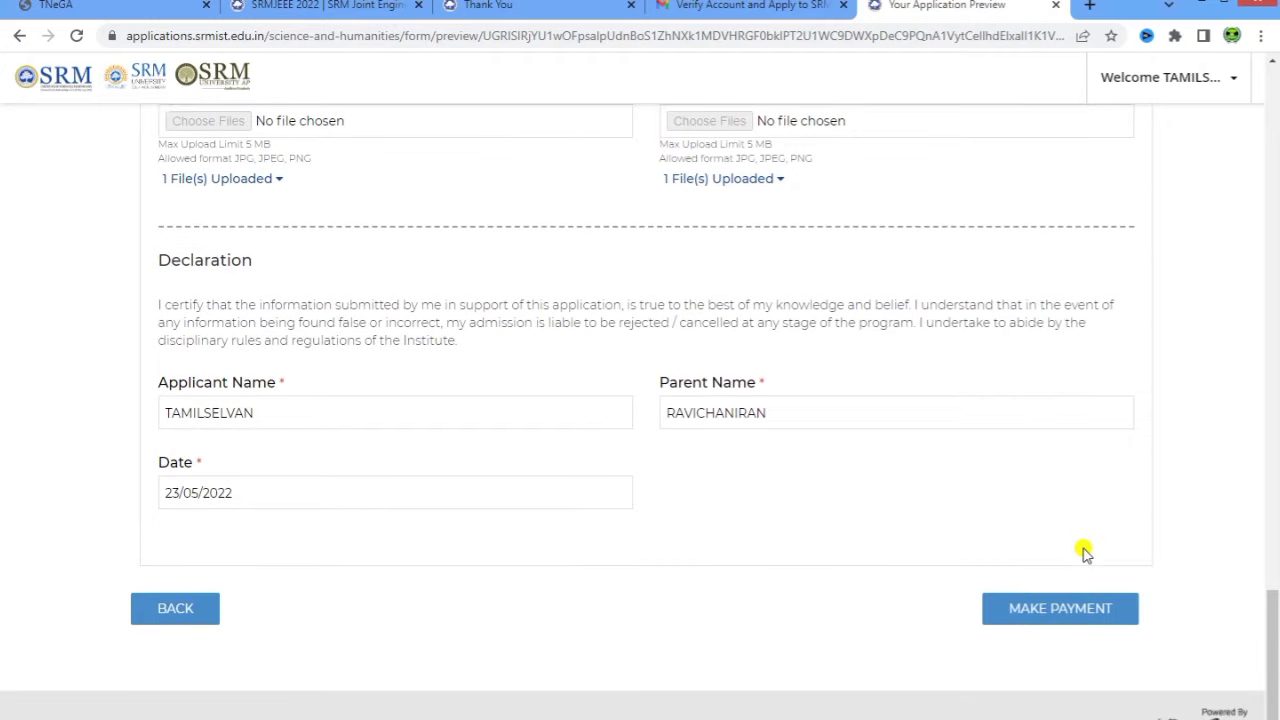
left_click(1073, 604)
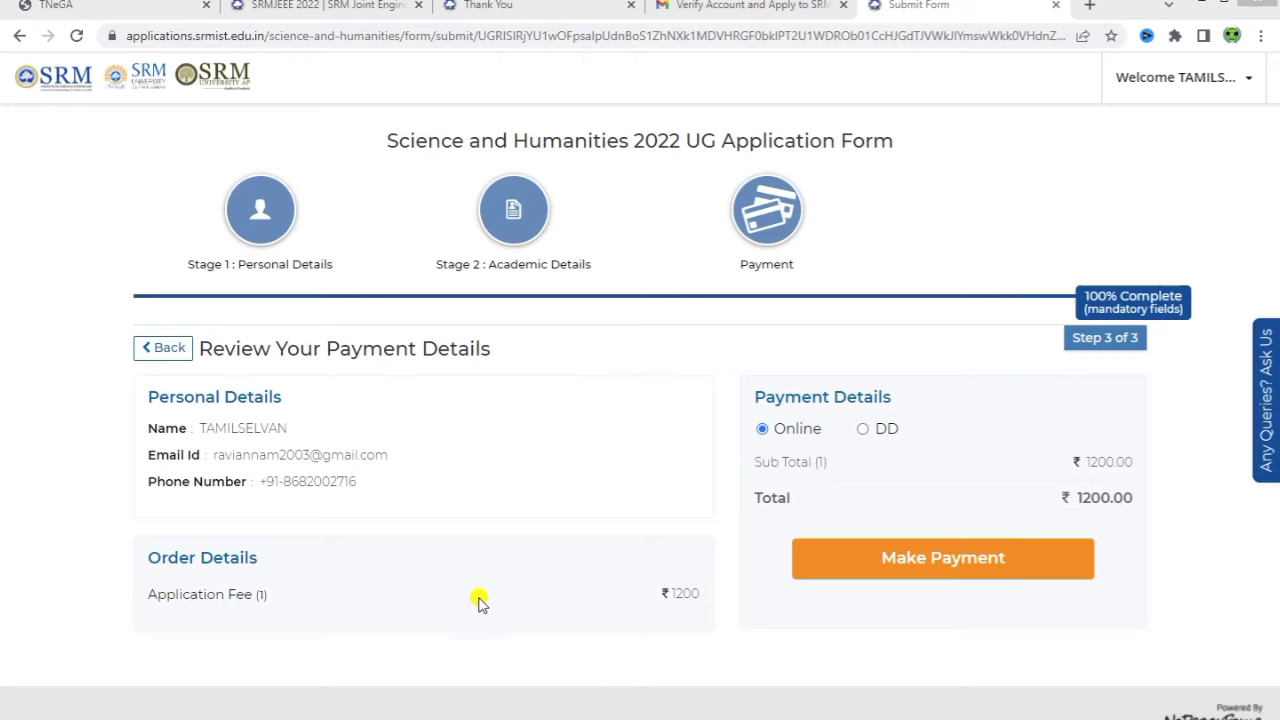
left_click(971, 651)
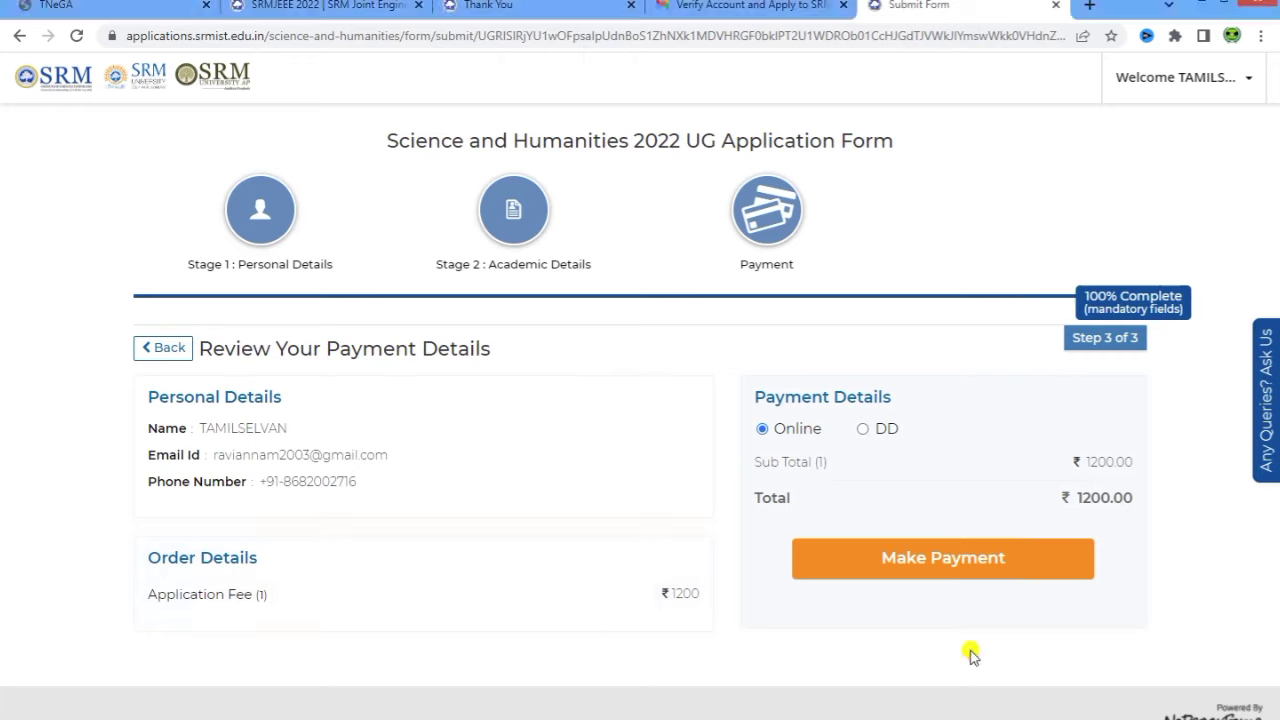
left_click(943, 563)
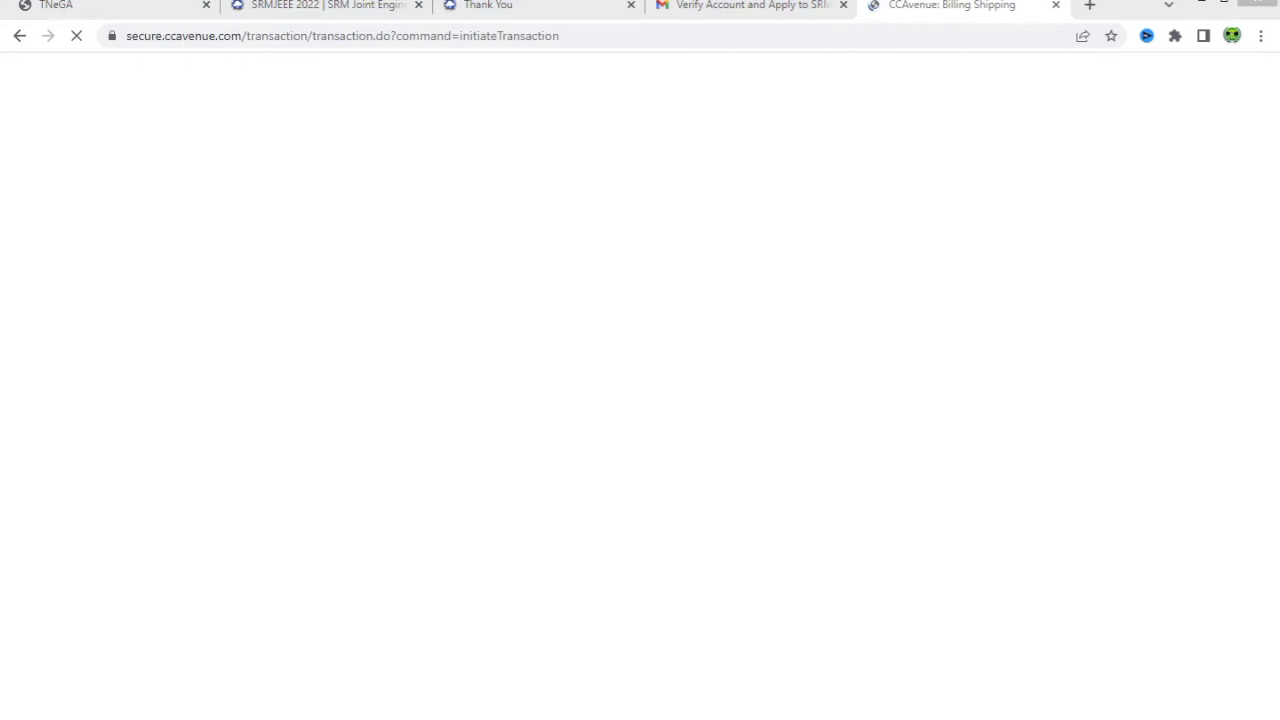
Look over CCAvenue's debit card and net banking options, then return unpaid to the SRM admission page
left_click(293, 289)
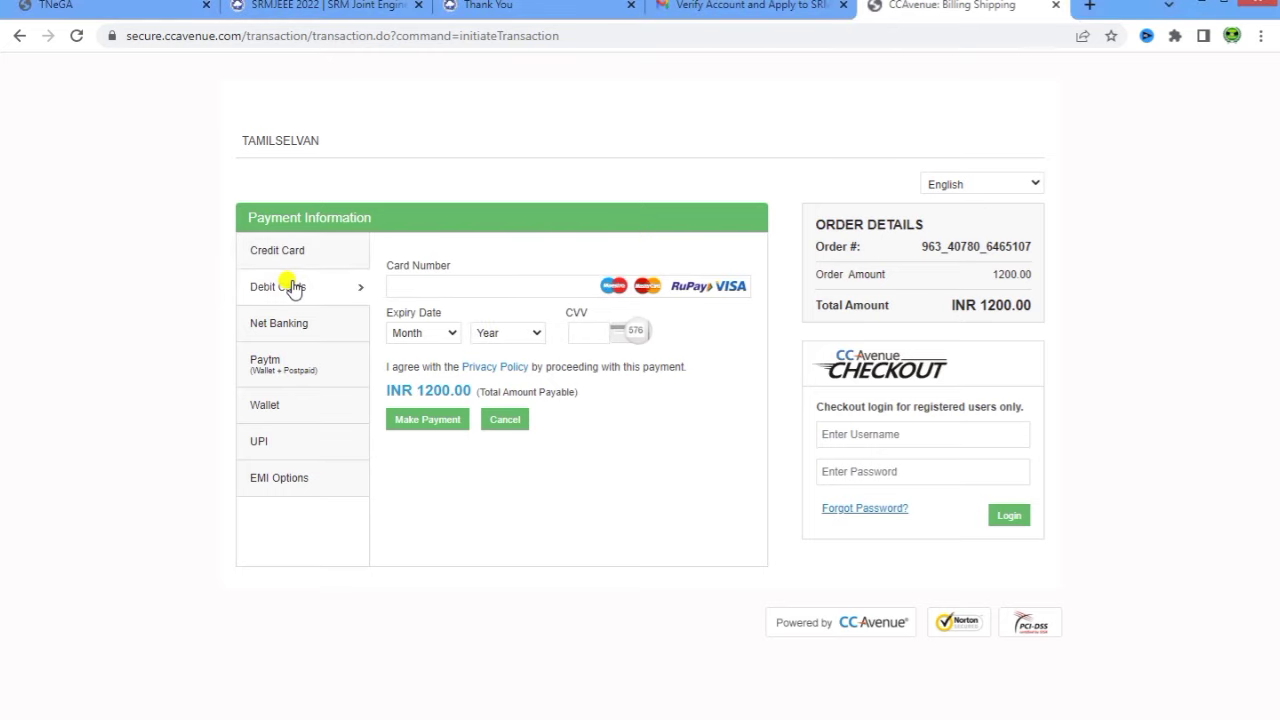
left_click(296, 322)
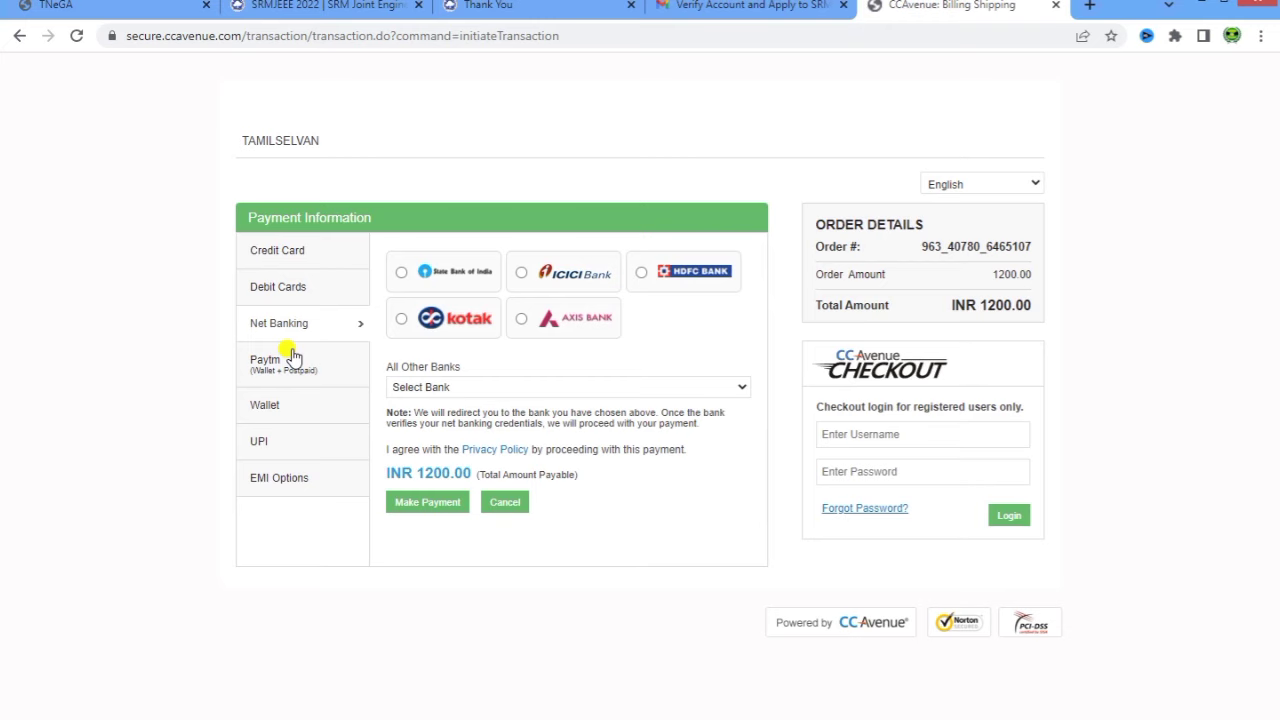
left_click(388, 3)
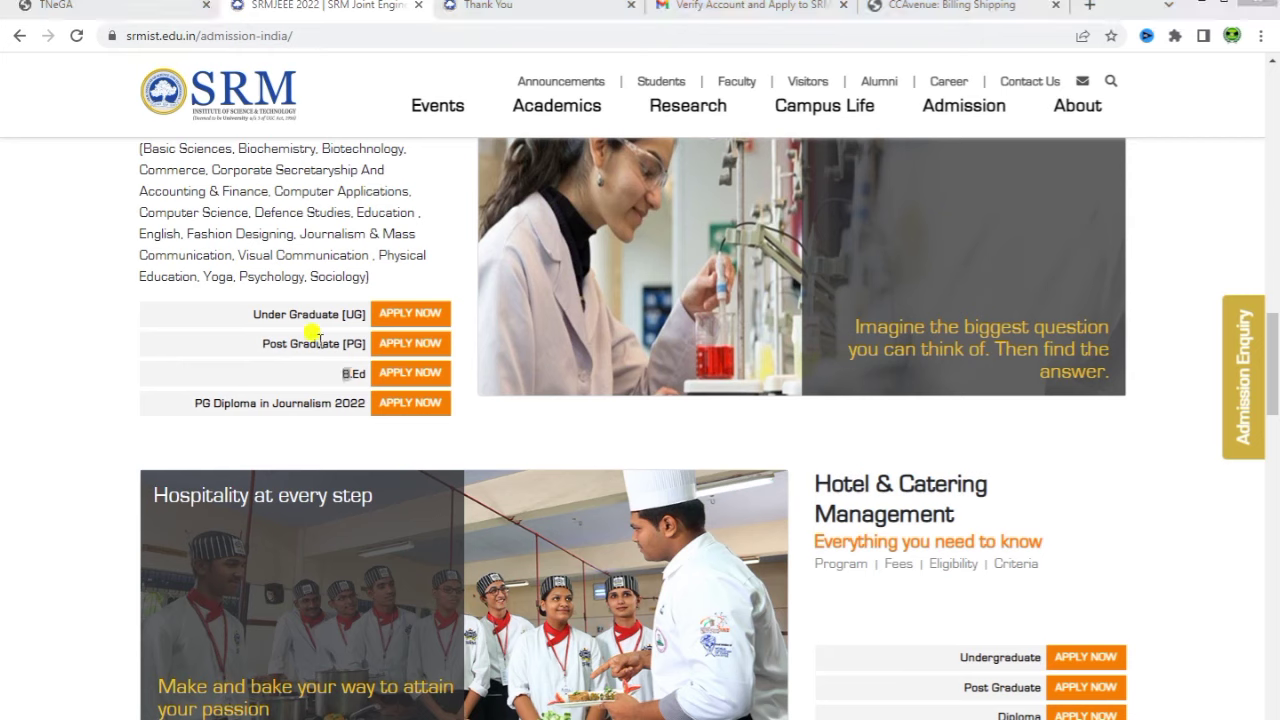
Start the Postgraduate application, answer Yes to graduation in India, and continue to Academic Details
left_click(424, 343)
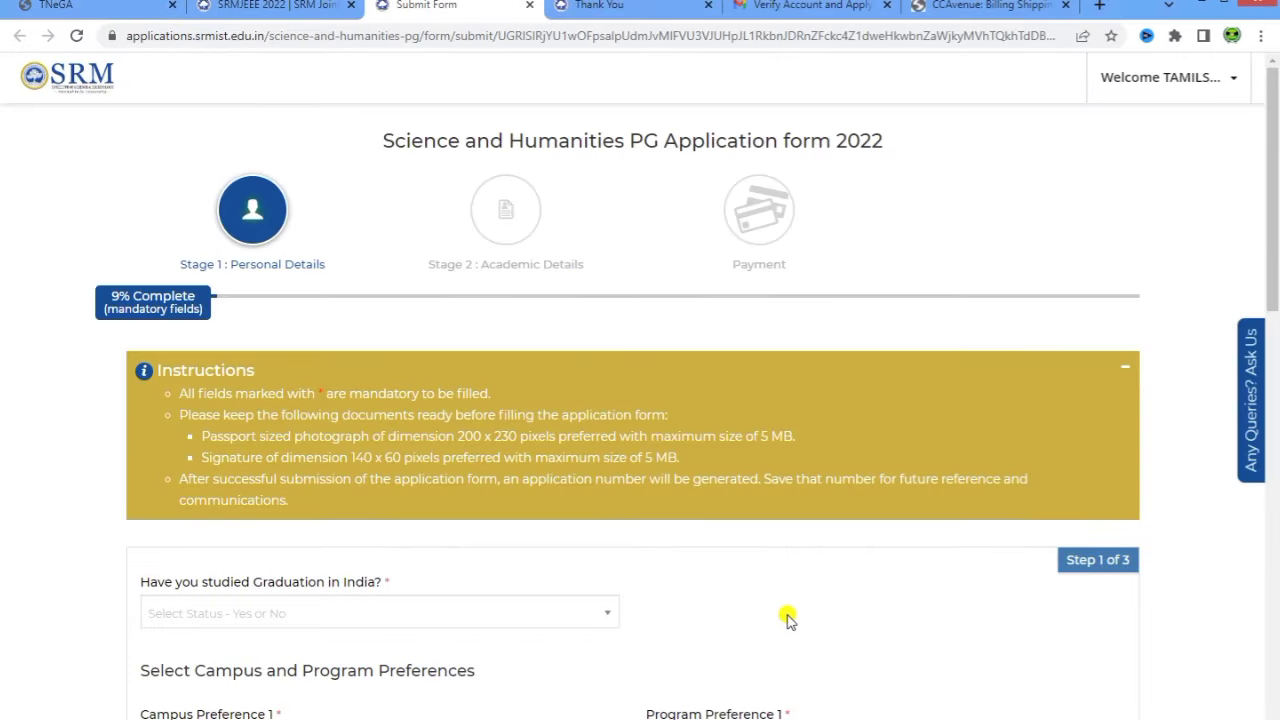
scroll(788, 616, "down", 4)
left_click(262, 252)
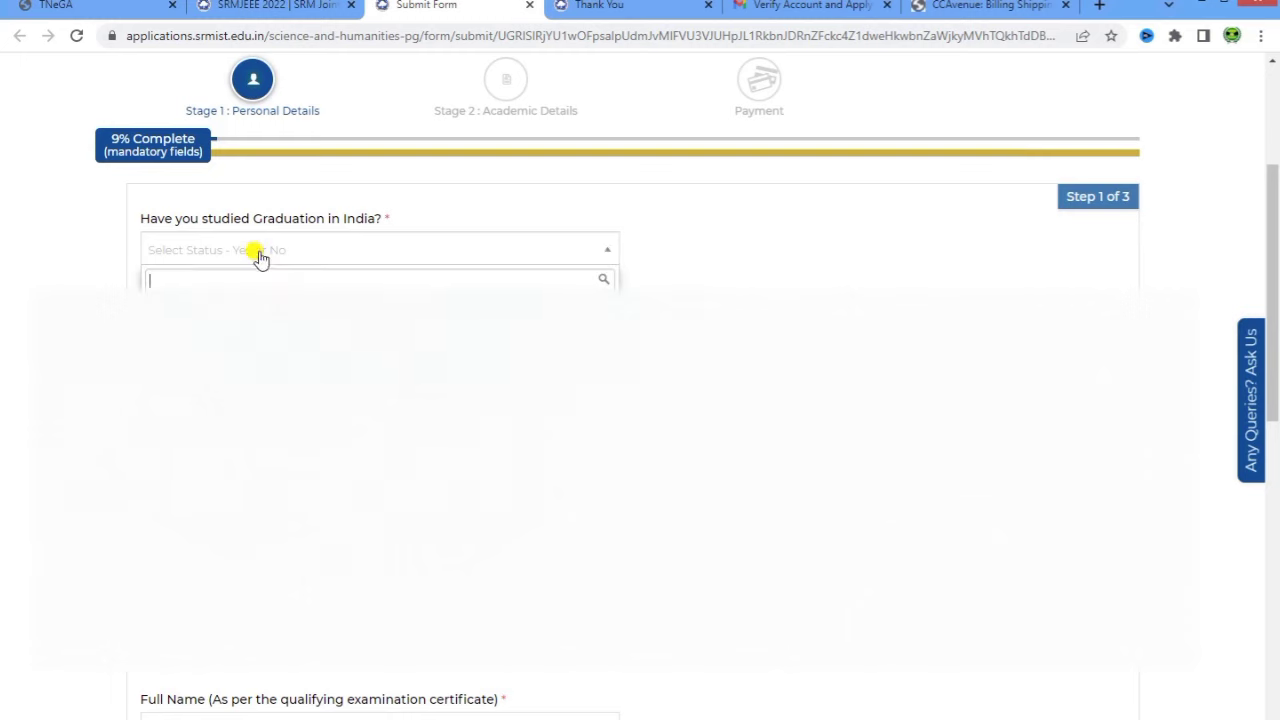
left_click(300, 312)
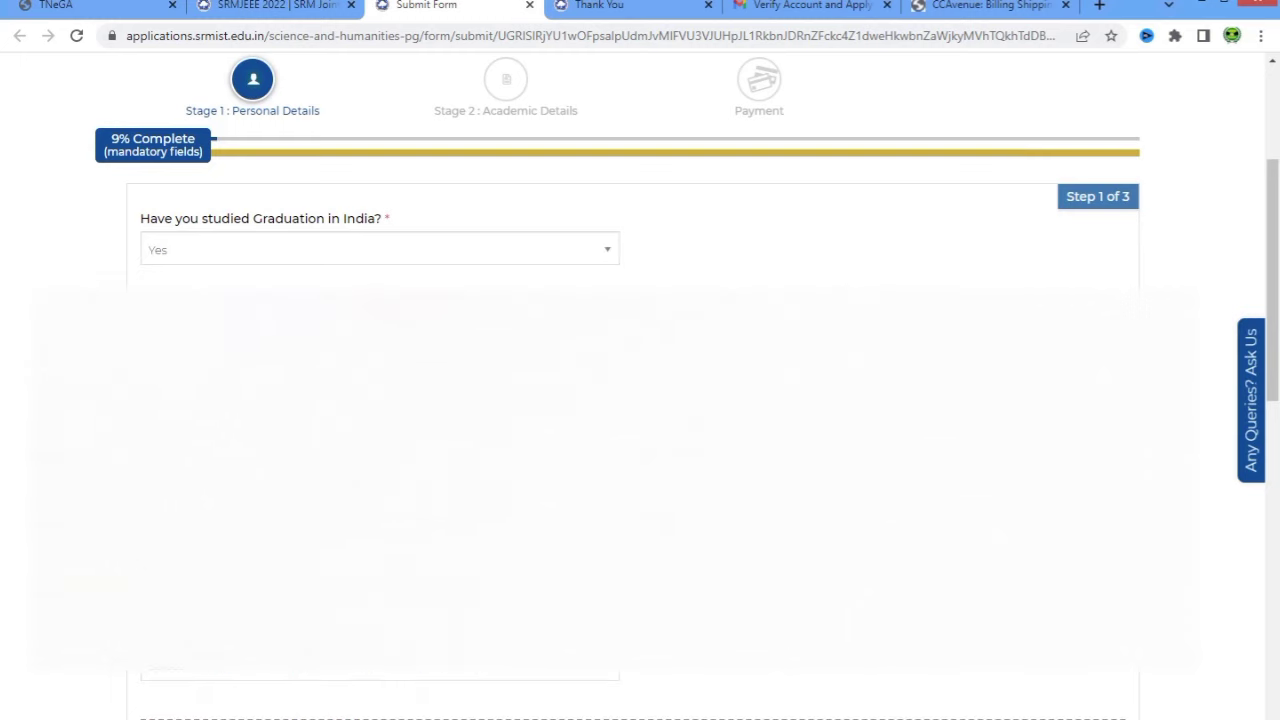
scroll(640, 450, "down", 7)
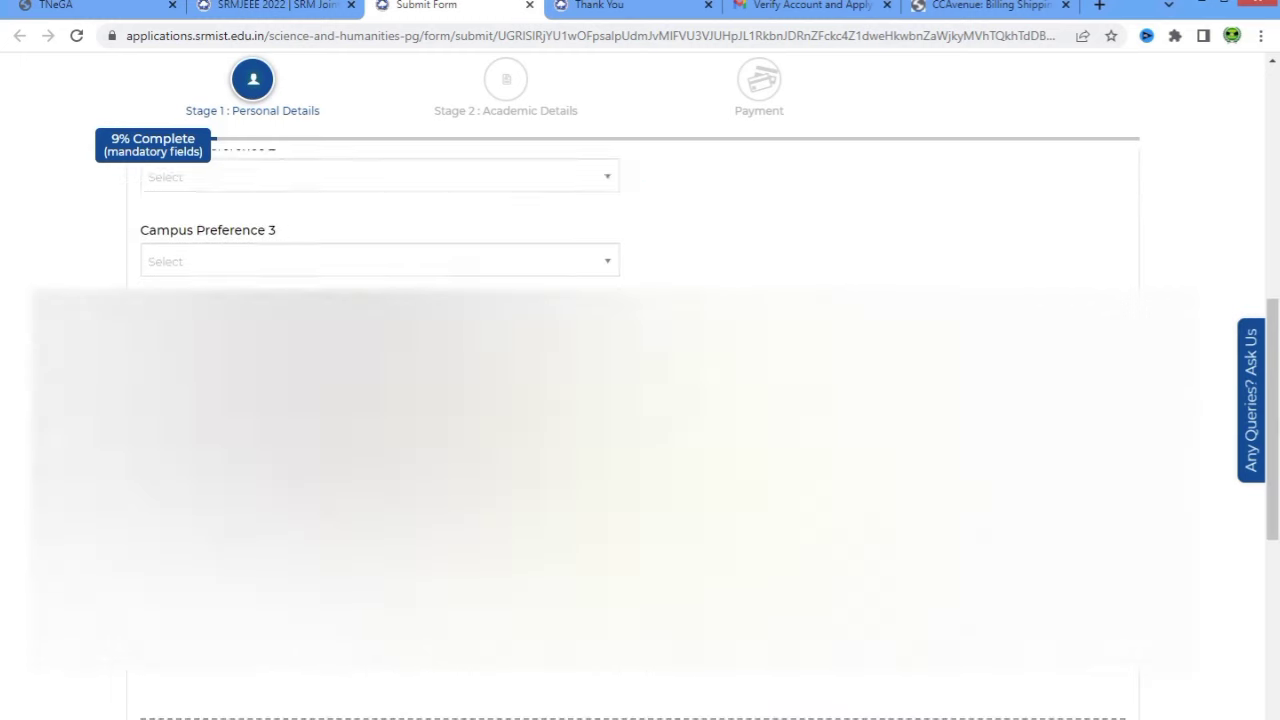
scroll(640, 450, "down", 3)
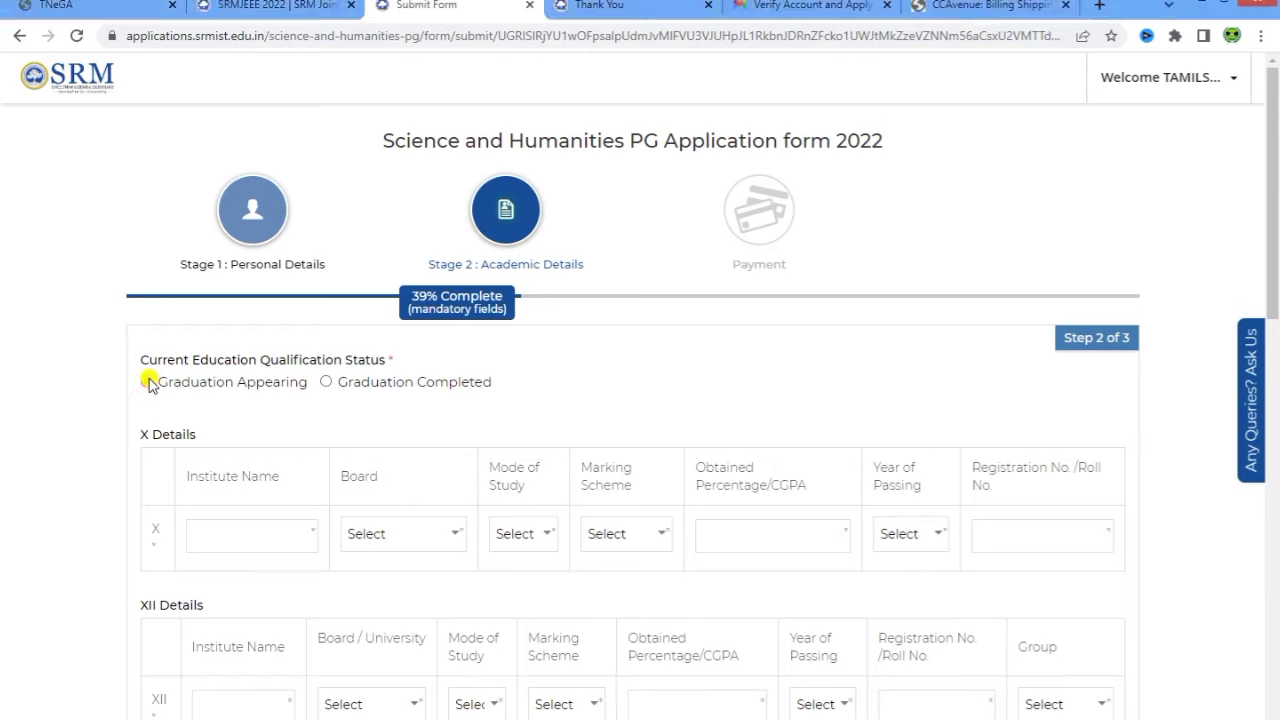
Switch the PG qualification status from Graduation Appearing to Graduation Completed
left_click(148, 383)
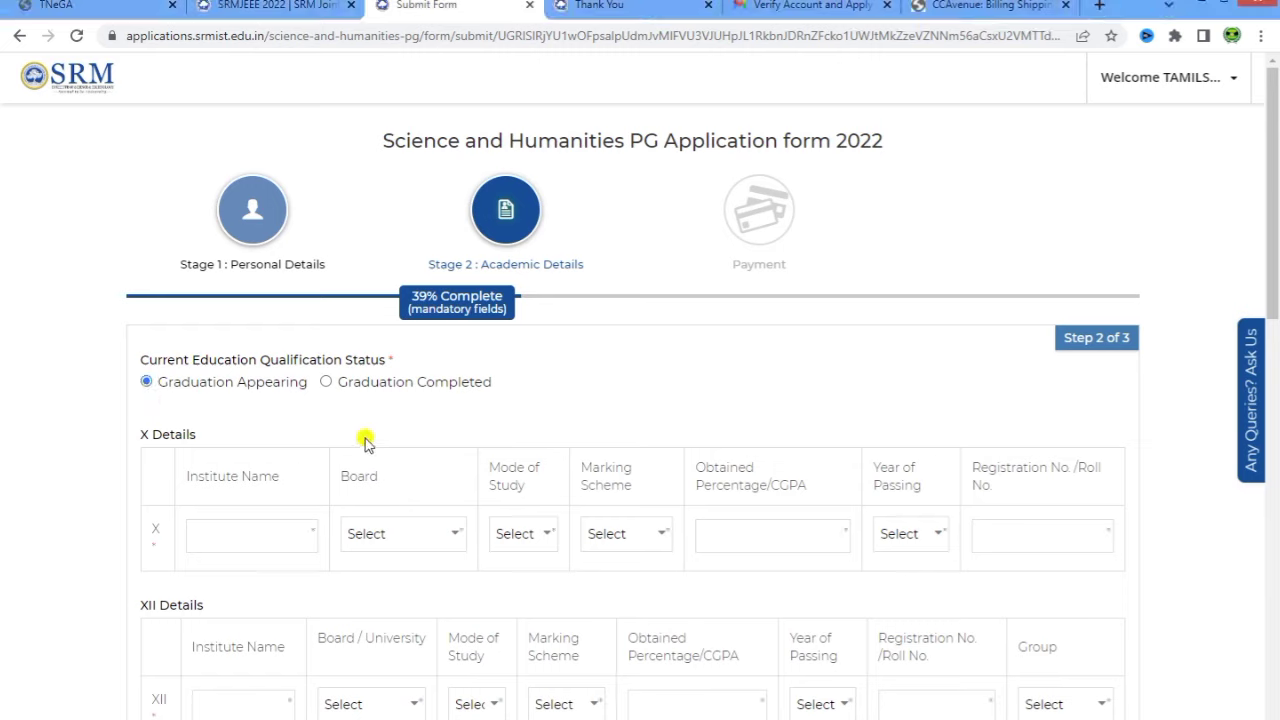
left_click(330, 384)
scroll(651, 486, "down", 5)
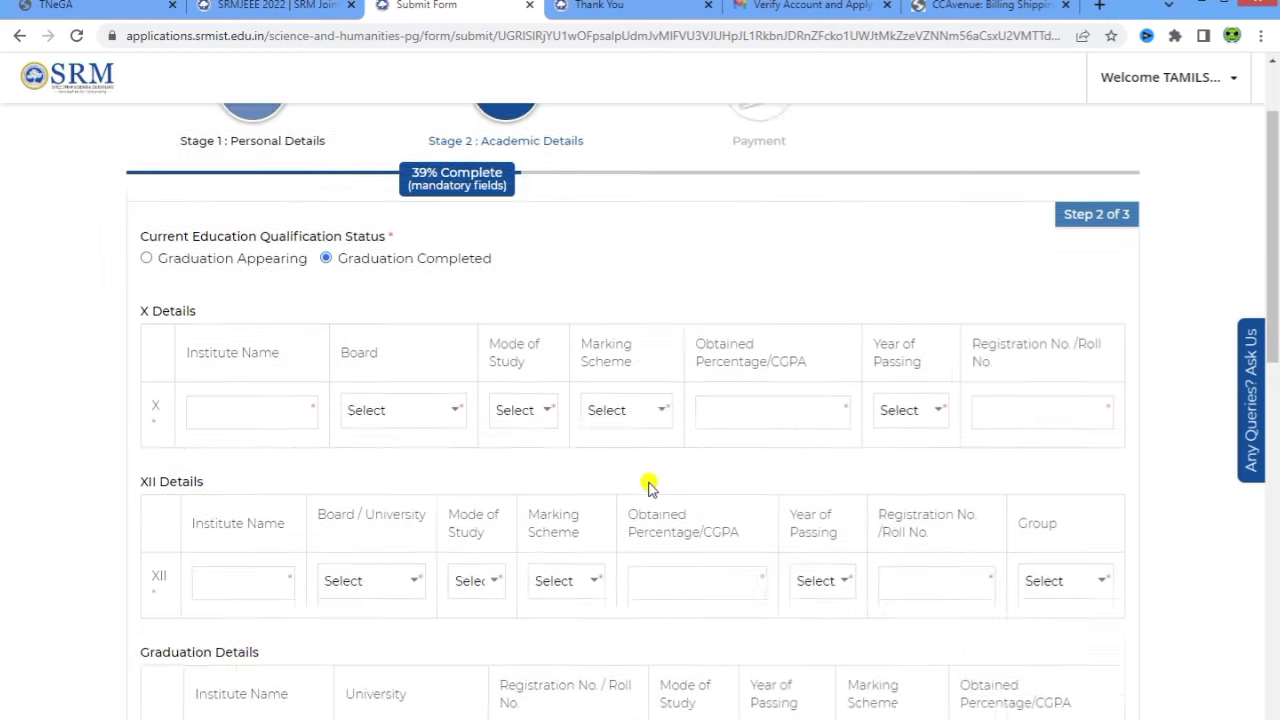
scroll(651, 486, "up", 3)
scroll(186, 318, "down", 1)
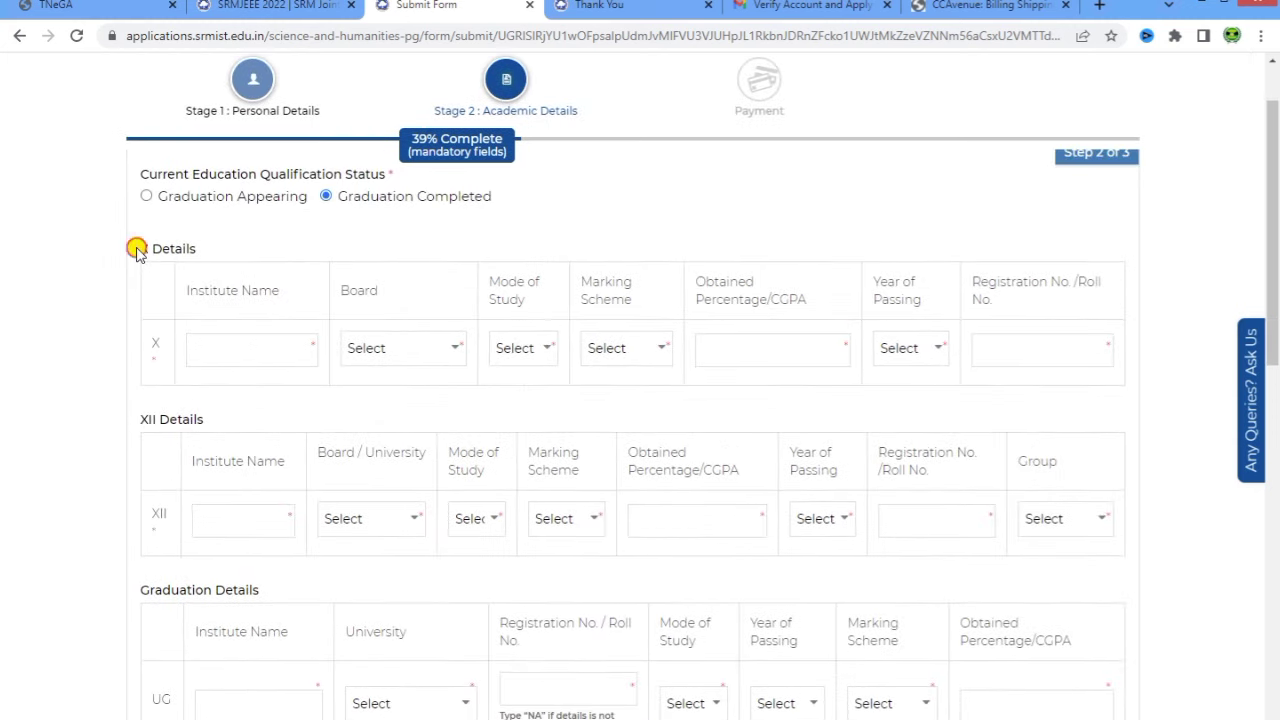
left_click_drag(140, 249, 200, 249)
left_click_drag(145, 420, 204, 420)
scroll(363, 490, "down", 2)
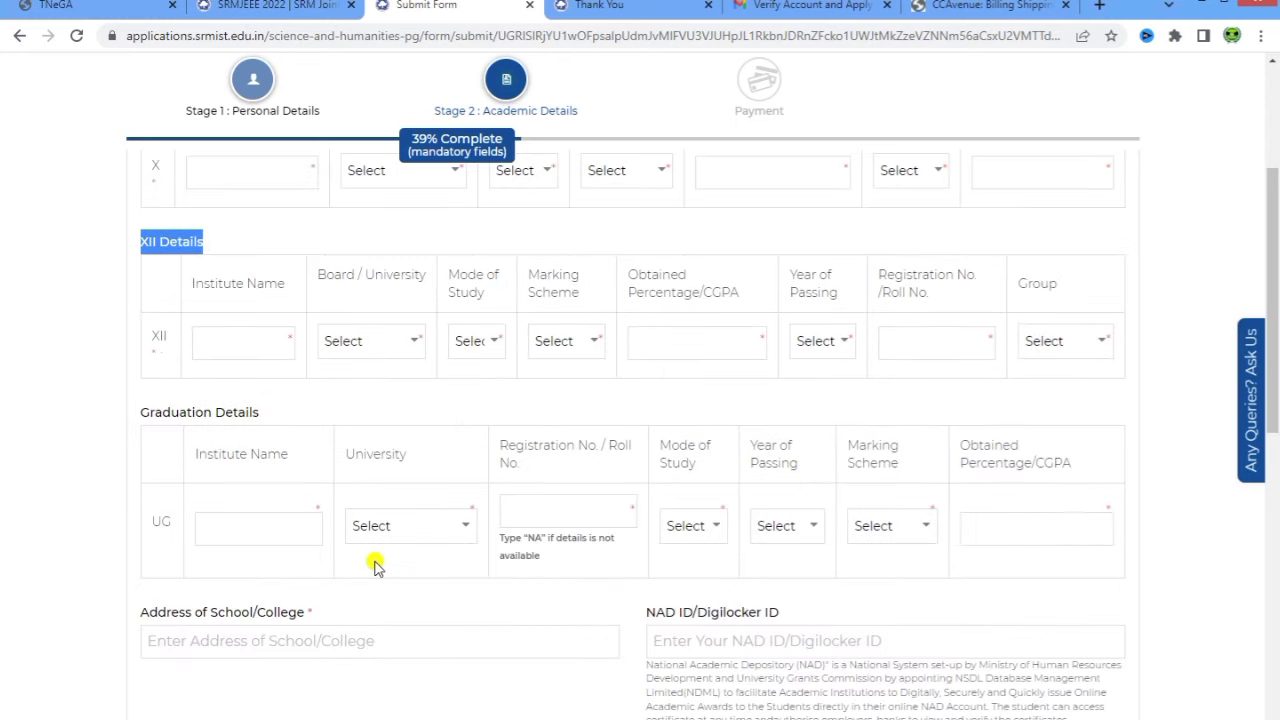
Go through the UG details row and set the UG marking scheme to Percentage
left_click(249, 523)
left_click(394, 526)
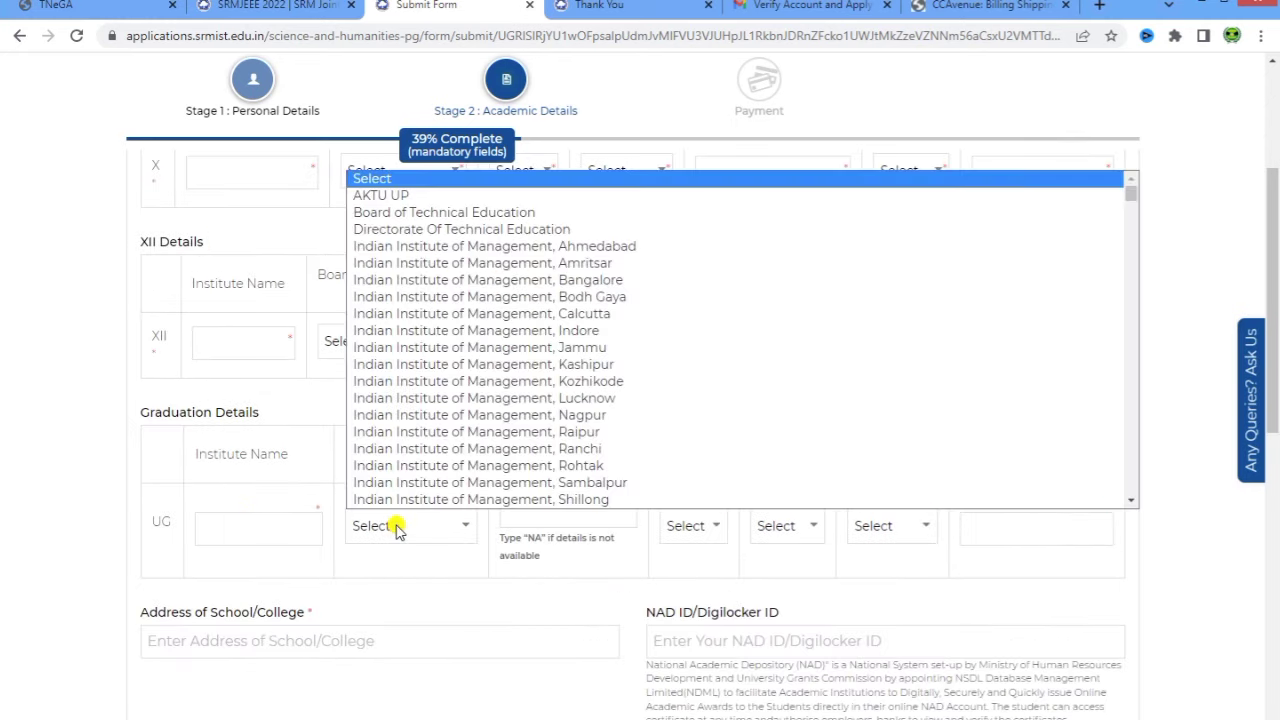
left_click(447, 581)
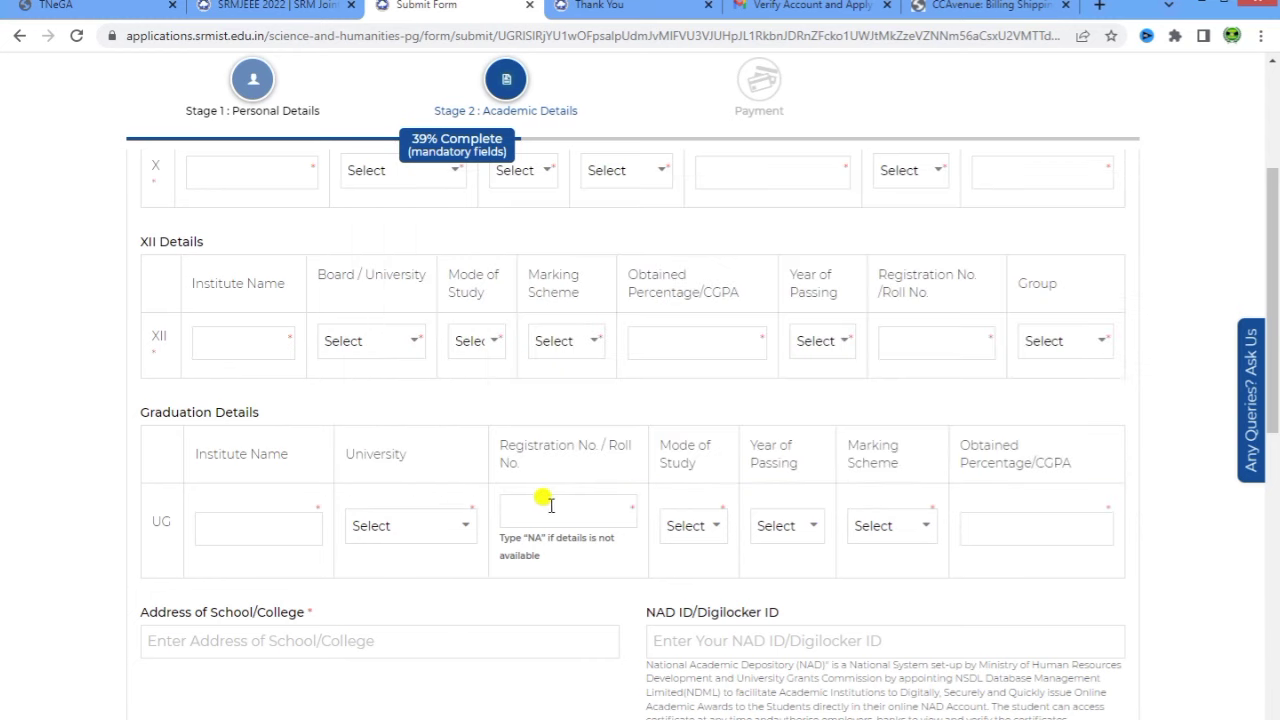
left_click(703, 541)
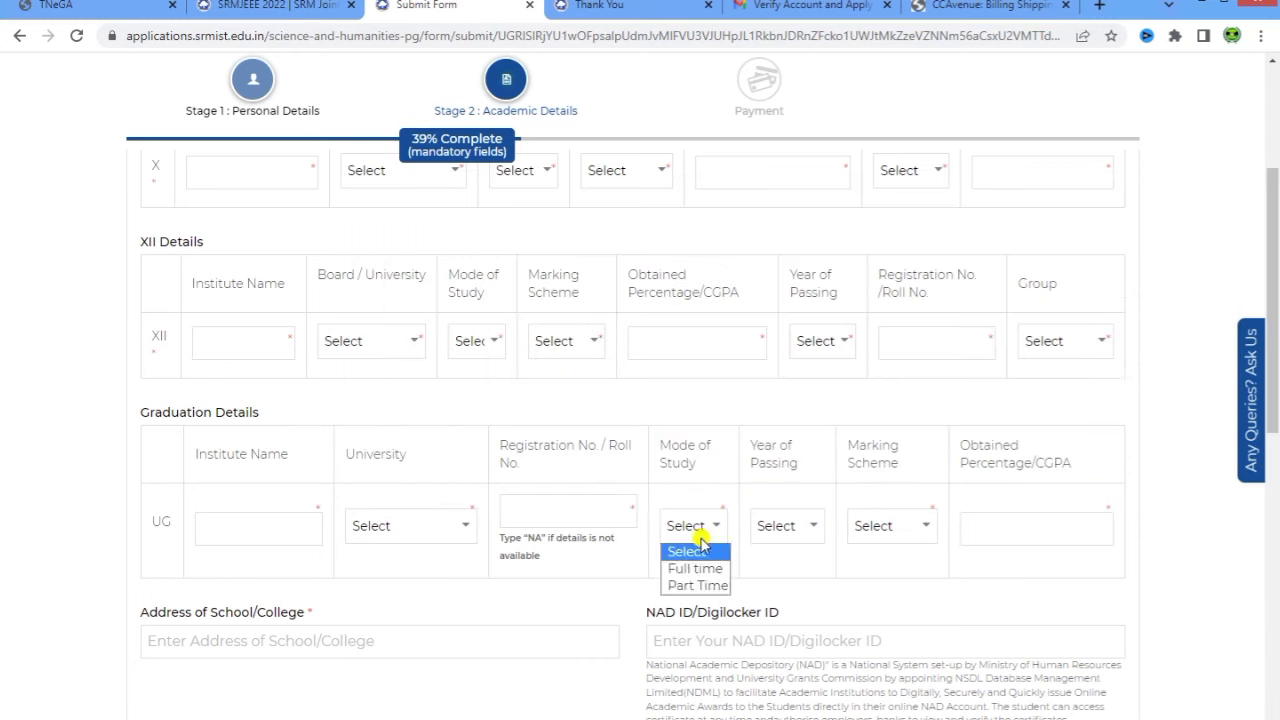
left_click(780, 530)
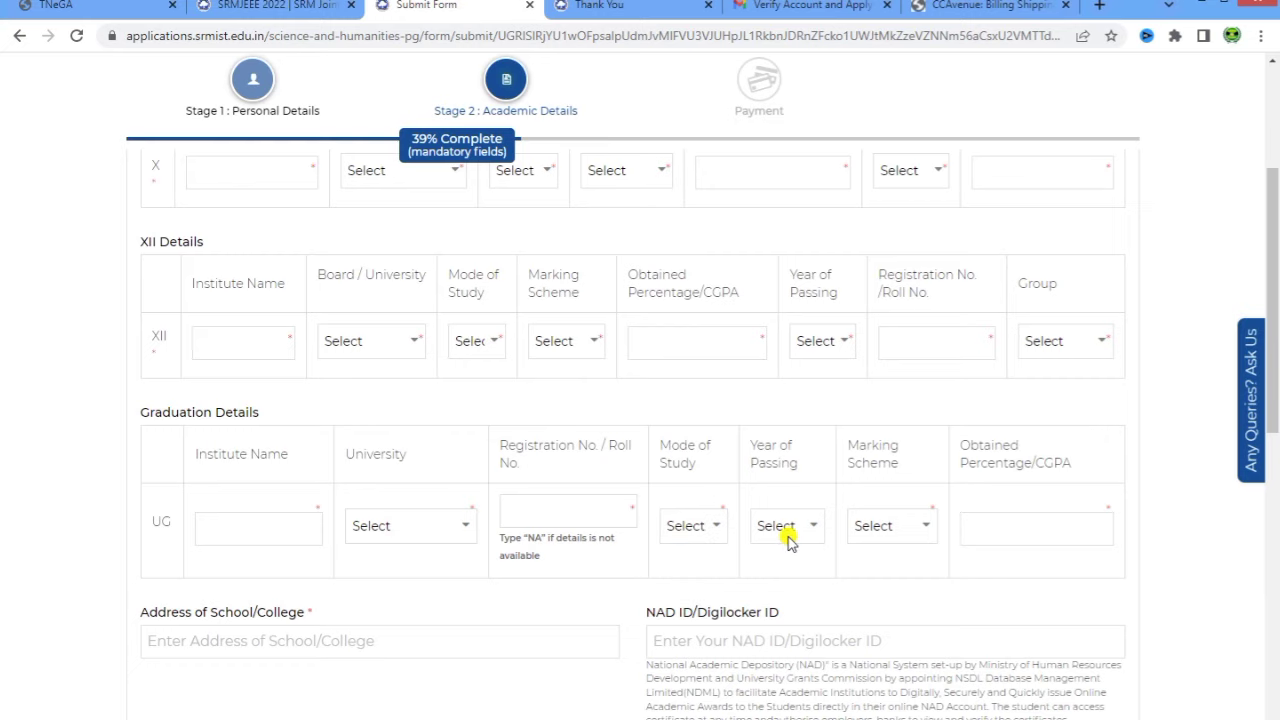
left_click(782, 527)
left_click(885, 534)
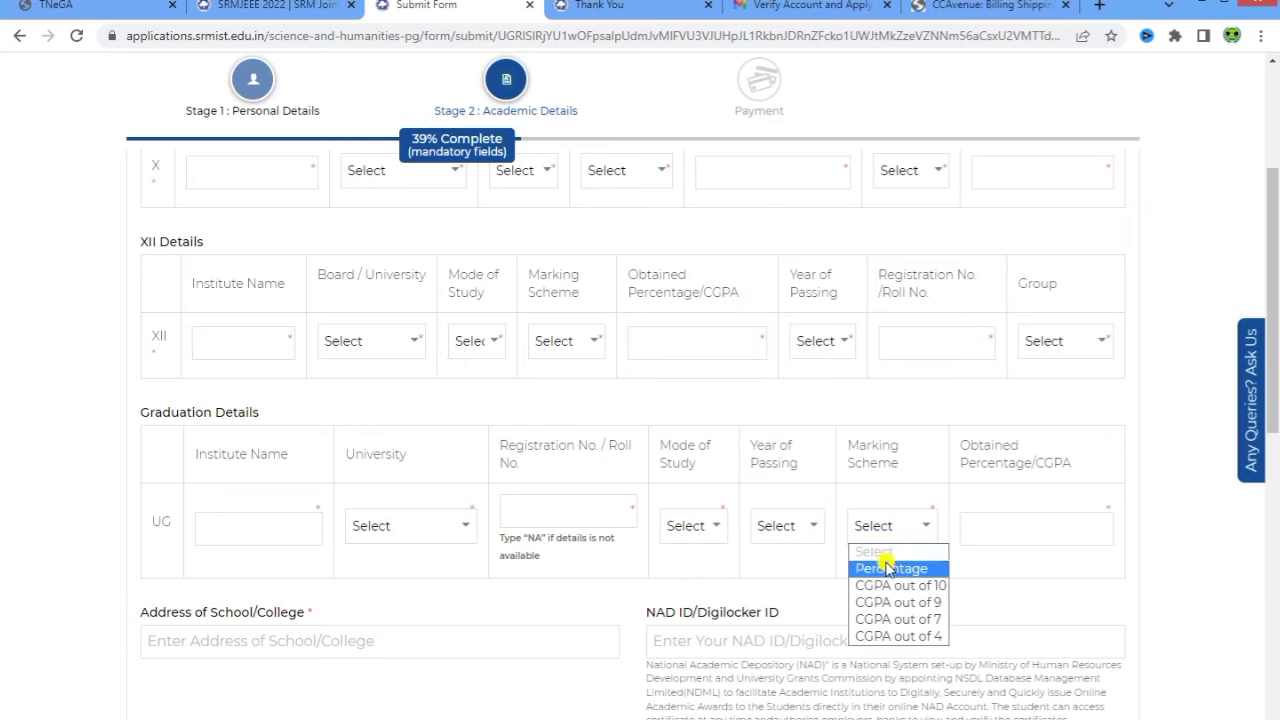
left_click(885, 568)
left_click(1058, 537)
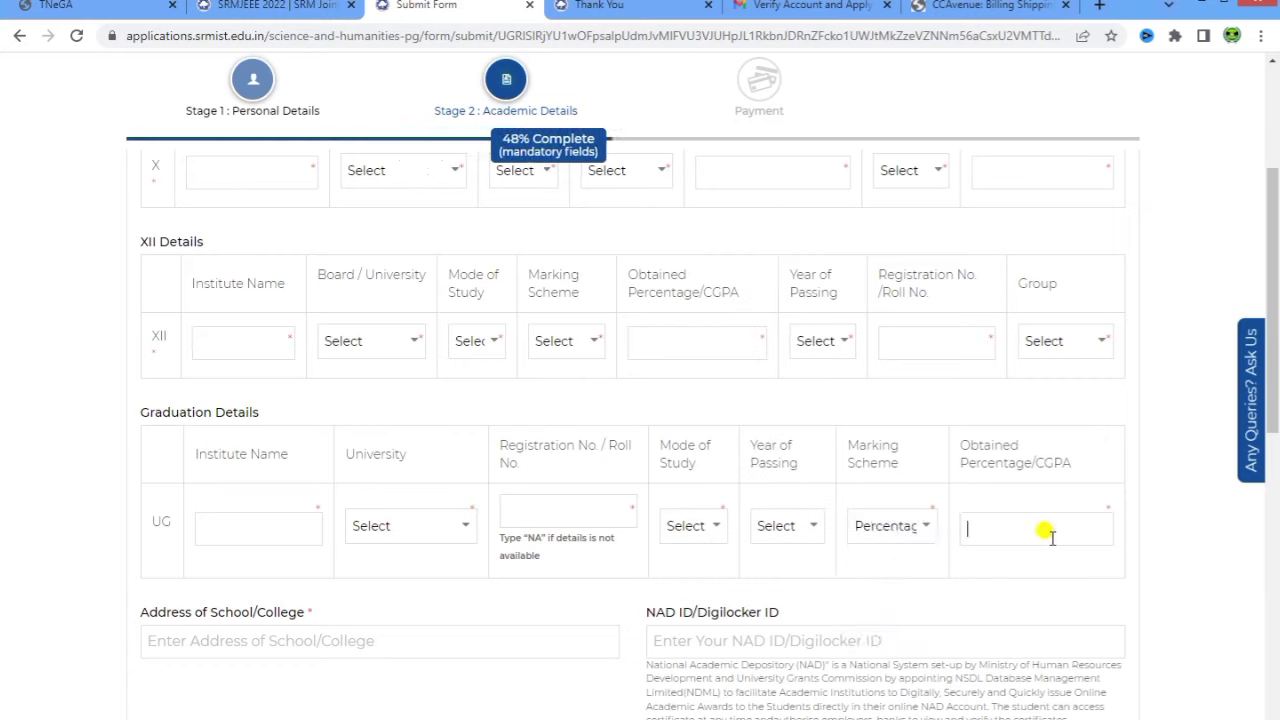
Revert the status to Graduation Appearing and scroll down to the Declaration section
scroll(1040, 537, "up", 4)
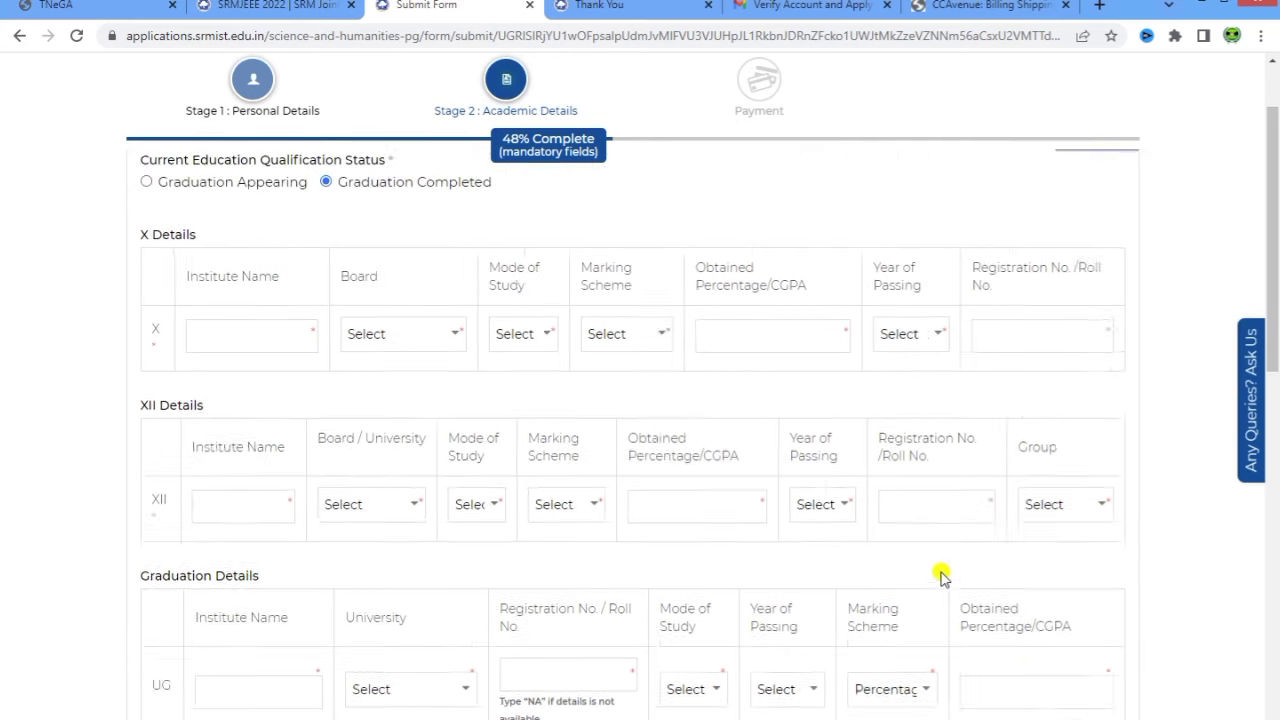
left_click(148, 388)
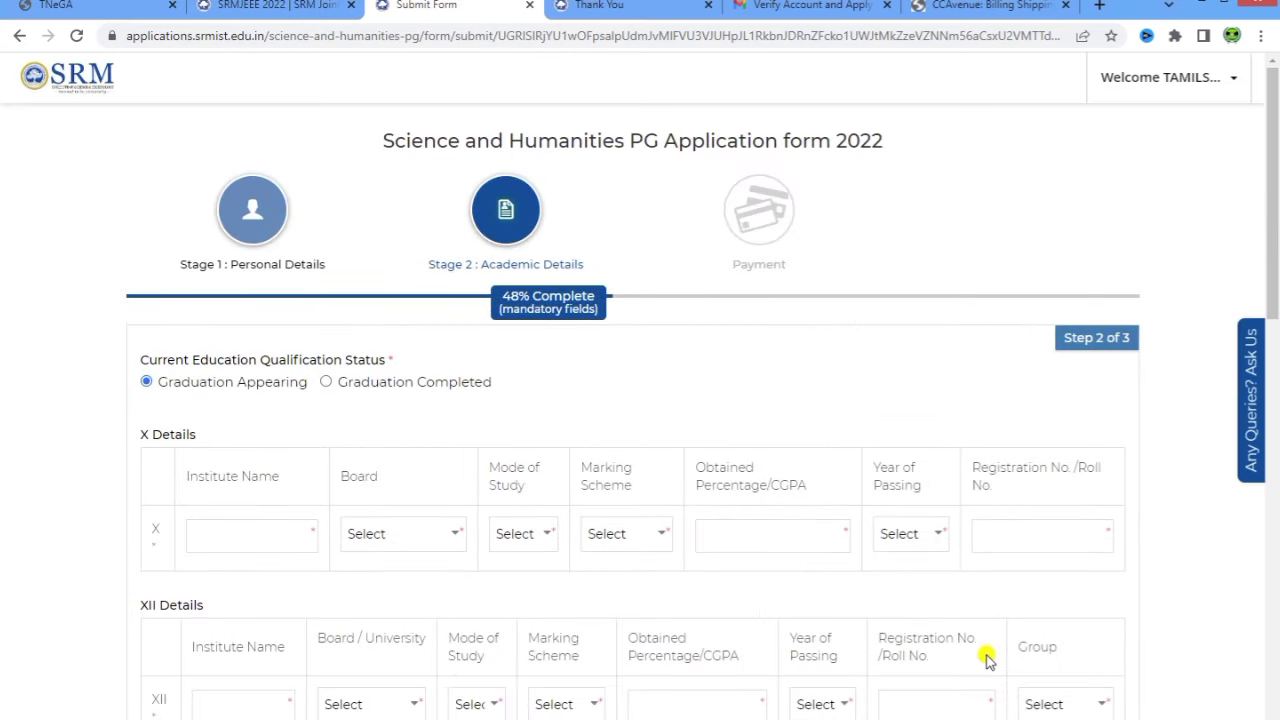
scroll(986, 651, "down", 5)
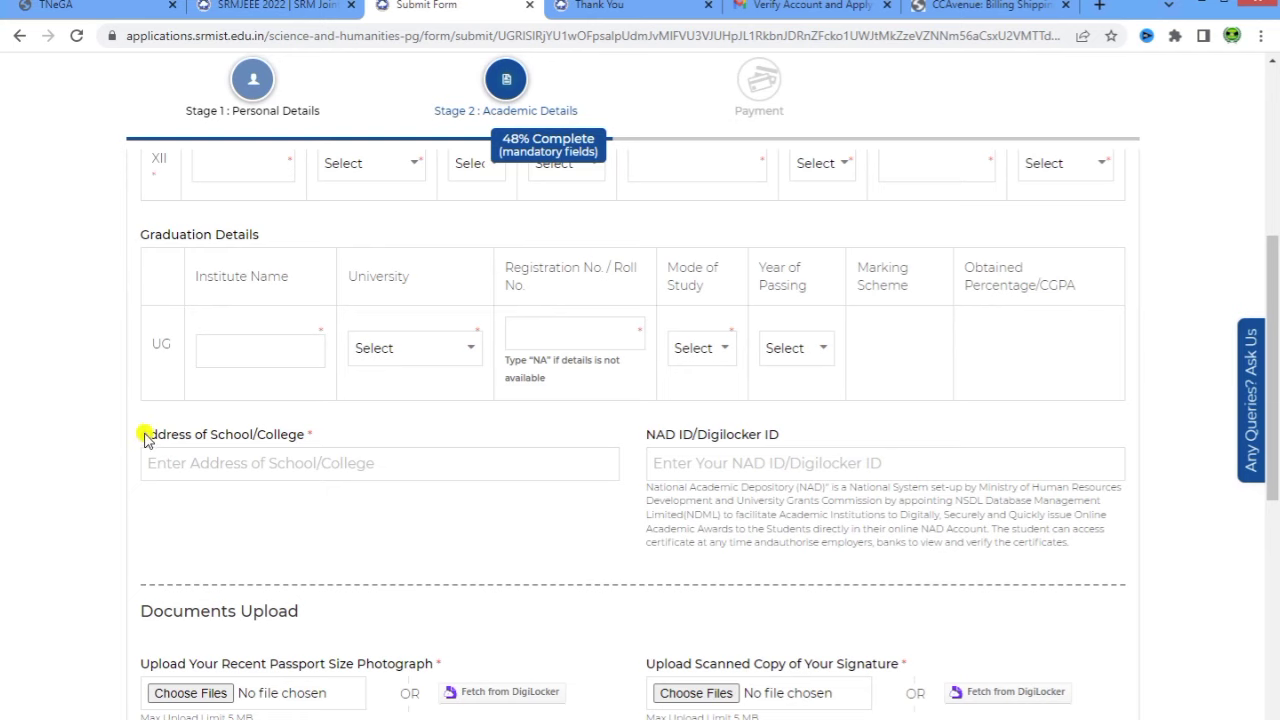
left_click_drag(144, 434, 360, 451)
left_click(436, 526)
scroll(657, 603, "down", 3)
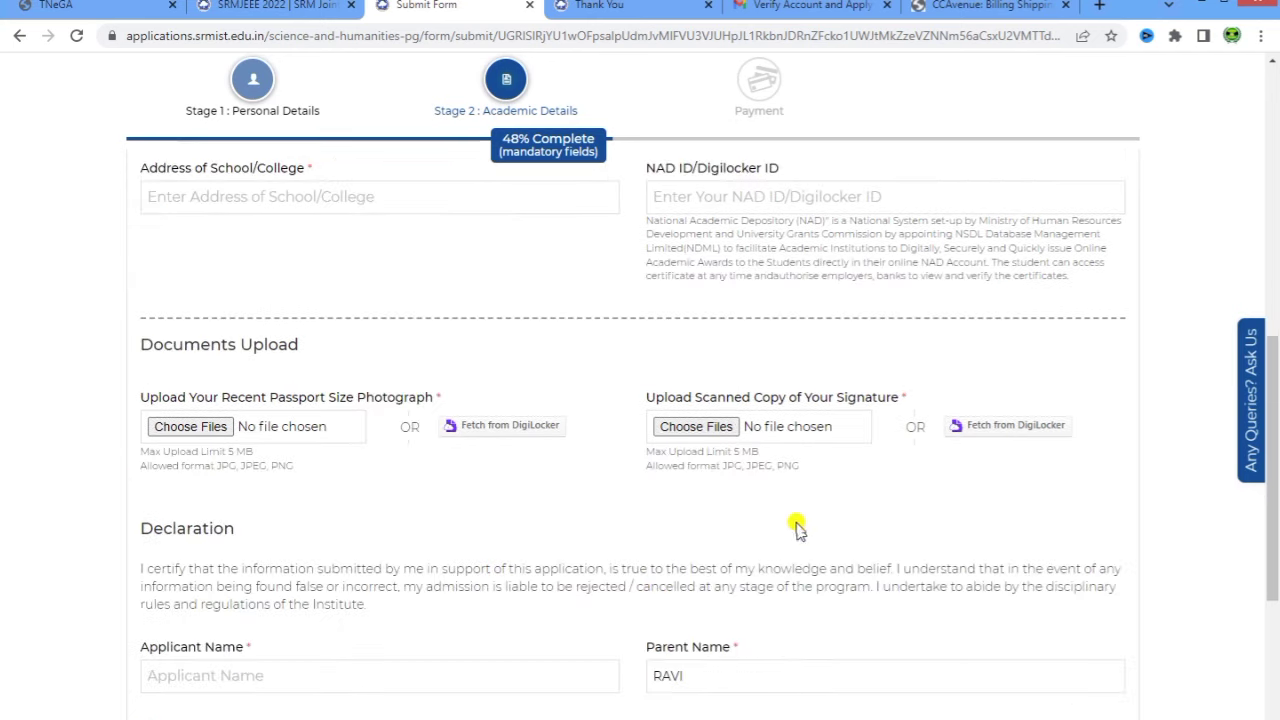
scroll(780, 557, "down", 3)
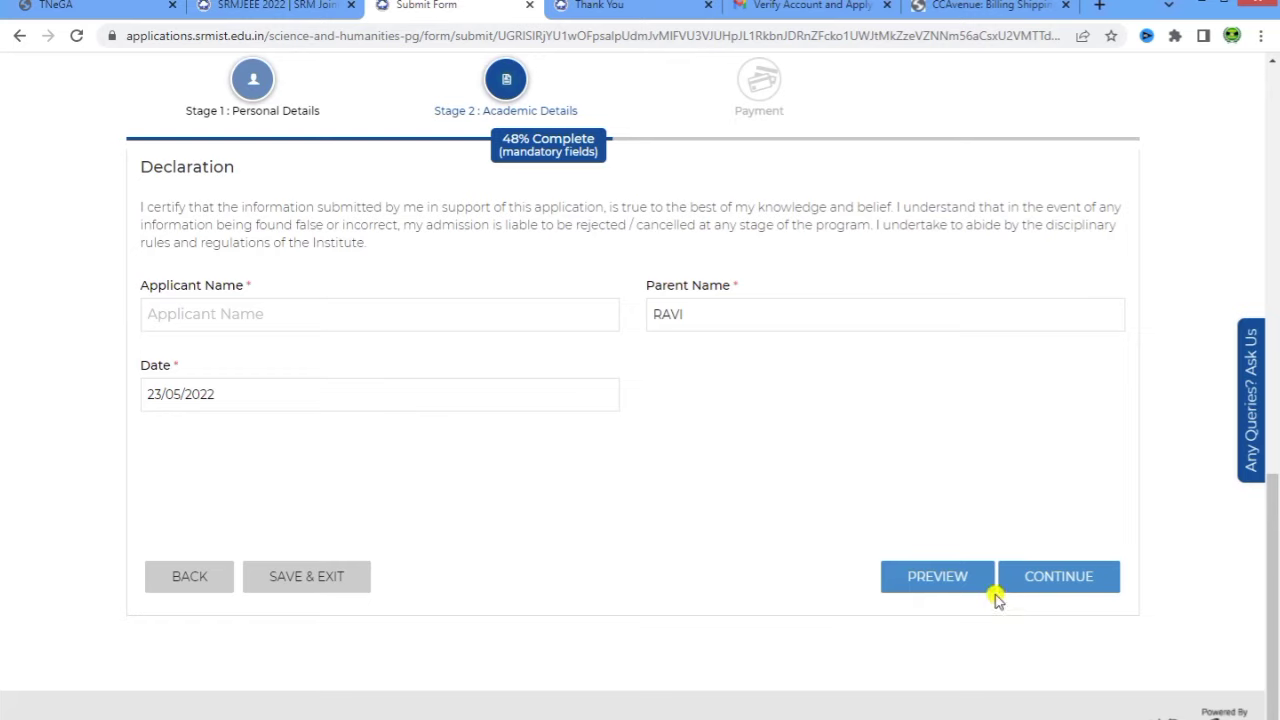